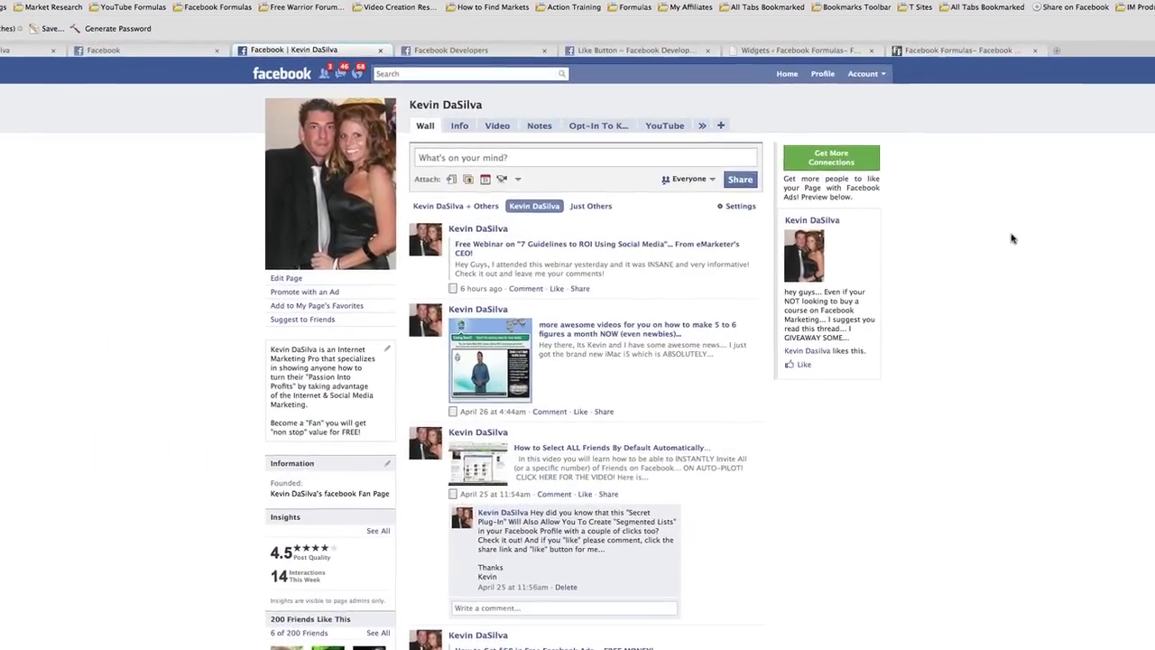
- Open the Like Button documentation on the Facebook Developers site and like it with its sample button
{"action": "left_click", "coordinate": [491, 55]}
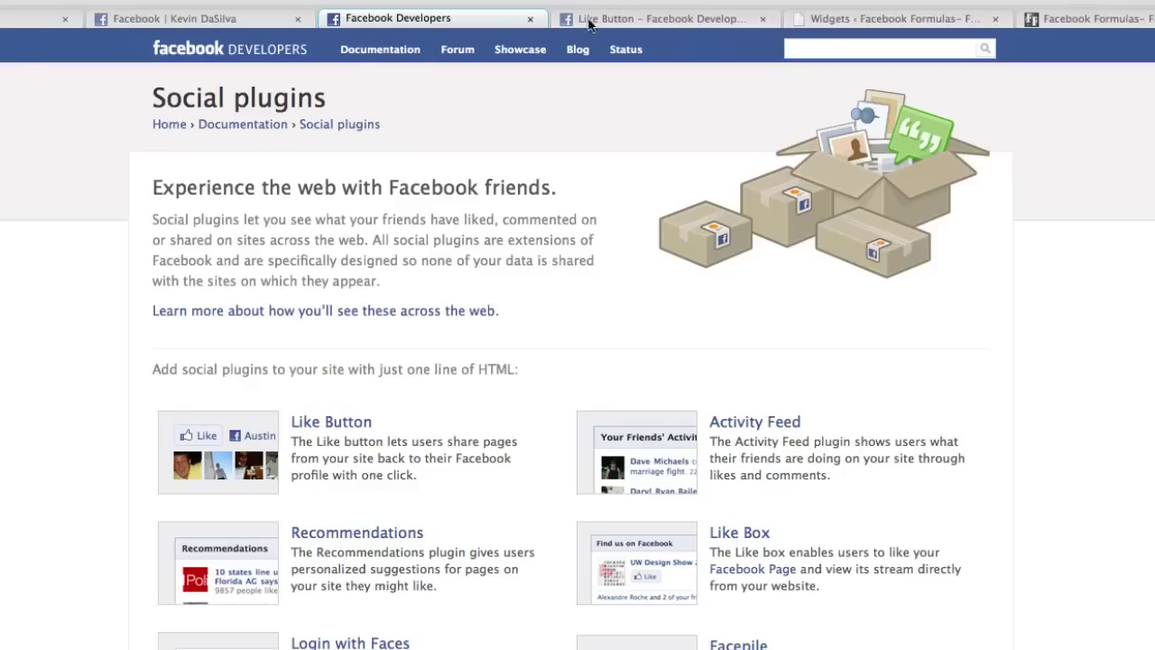
{"action": "left_click", "coordinate": [649, 19]}
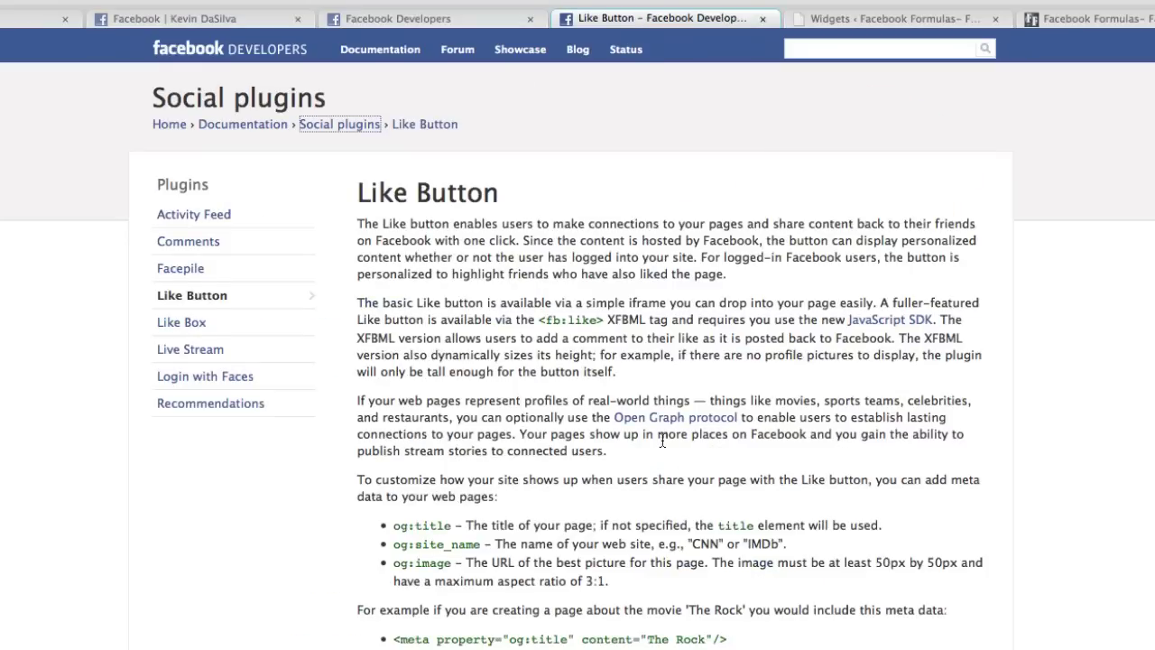
{"action": "scroll", "coordinate": [662, 441], "scroll_direction": "down", "scroll_amount": 5}
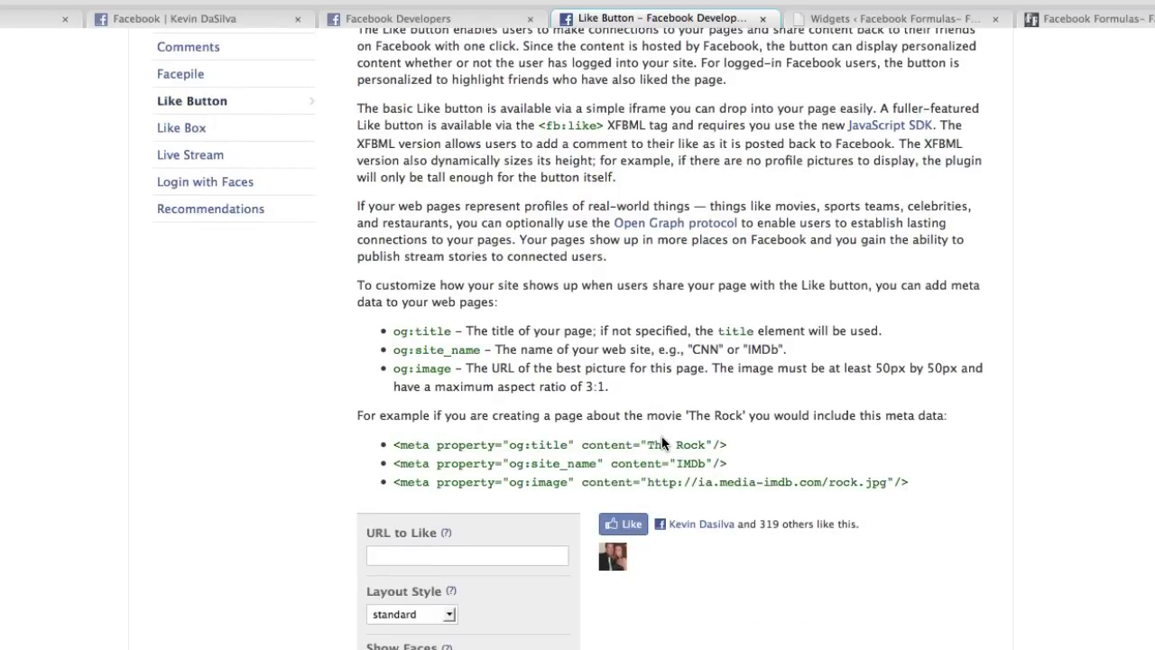
{"action": "left_click", "coordinate": [632, 526]}
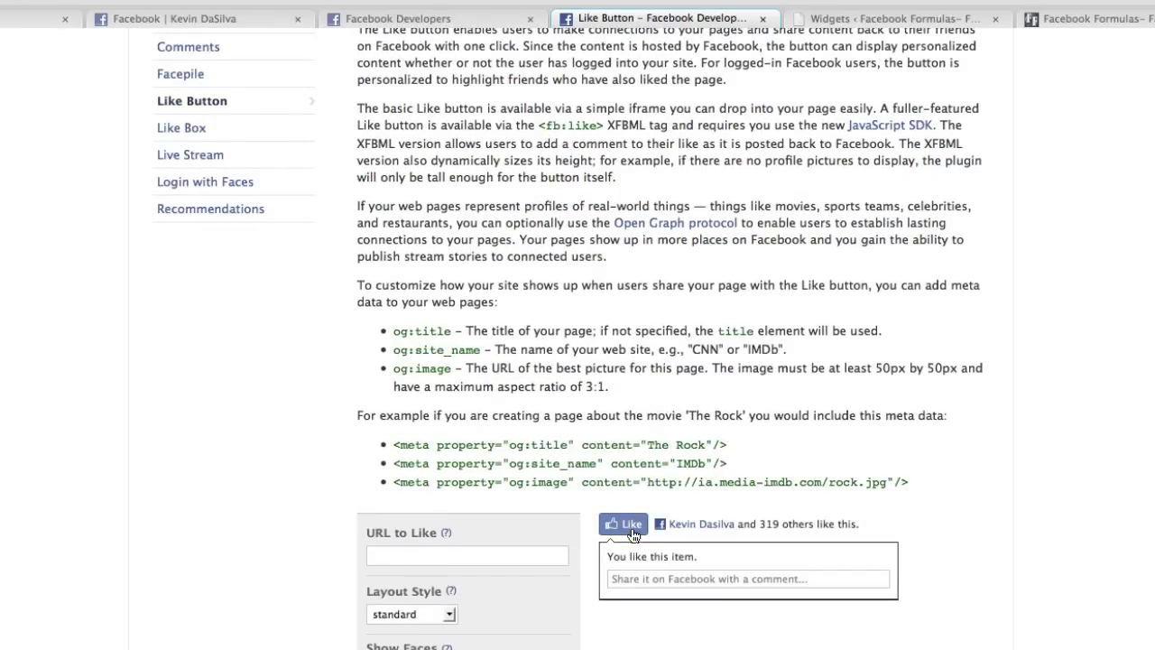
{"action": "scroll", "coordinate": [635, 535], "scroll_direction": "up", "scroll_amount": 1}
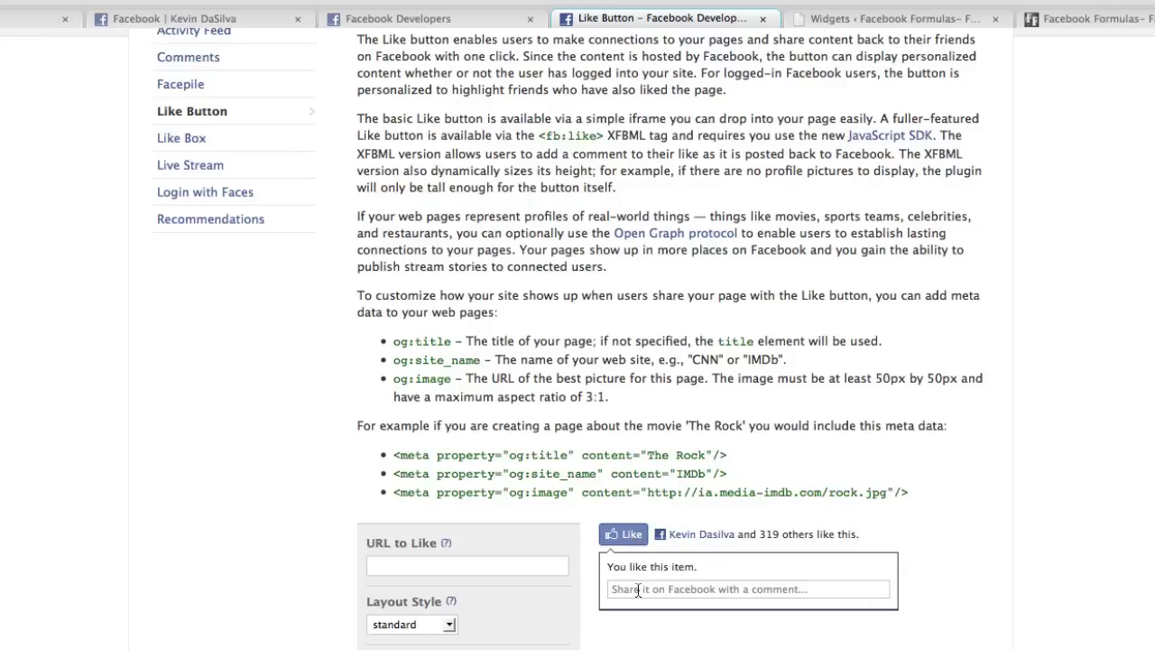
{"action": "left_click", "coordinate": [635, 536]}
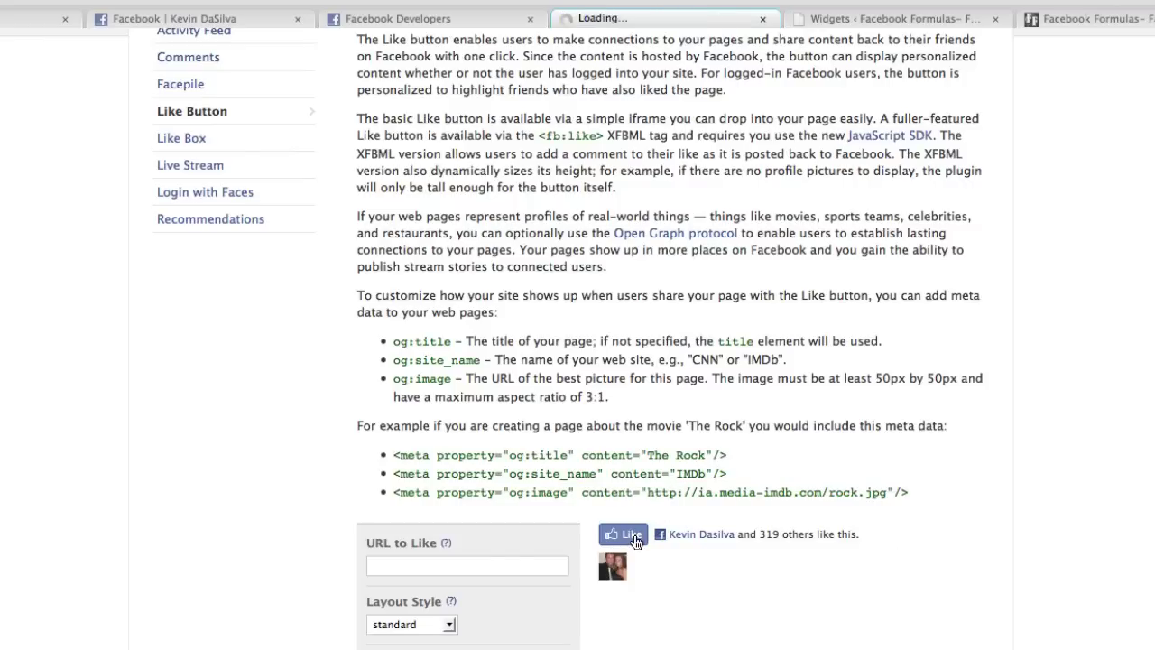
- Post the comment "Hey check Facebook NEW Social Plugins... KICK ASS!" to Facebook along with the like
{"action": "scroll", "coordinate": [638, 562], "scroll_direction": "up", "scroll_amount": 1}
{"action": "left_click", "coordinate": [642, 596]}
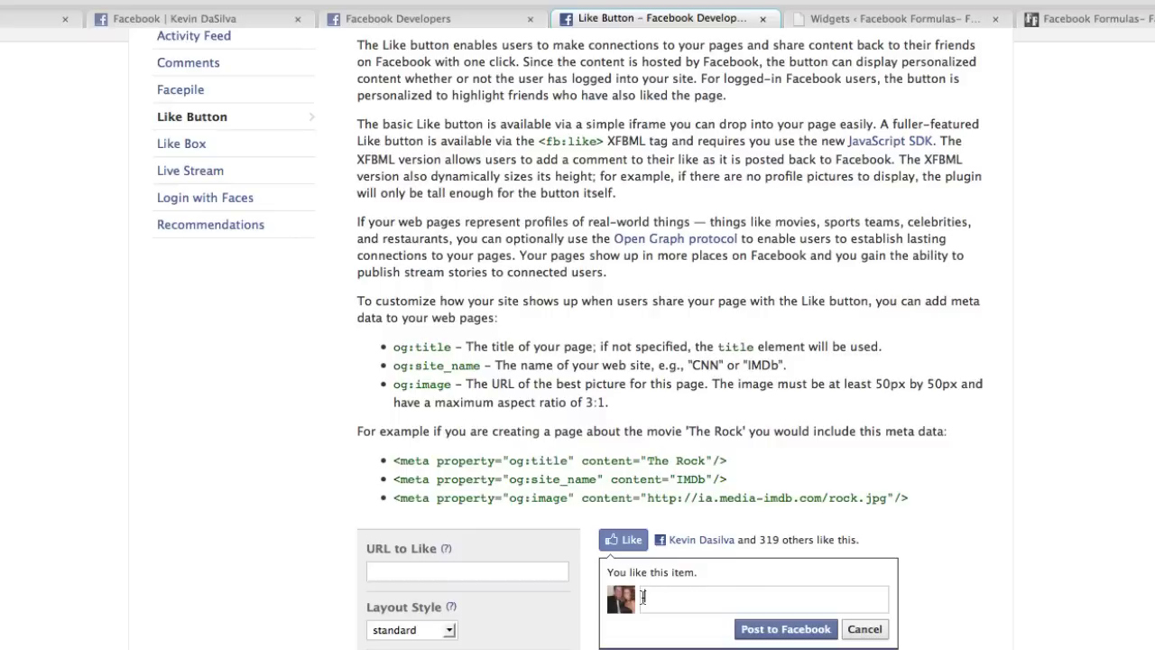
{"action": "type", "text": "Hey check Facebook "}
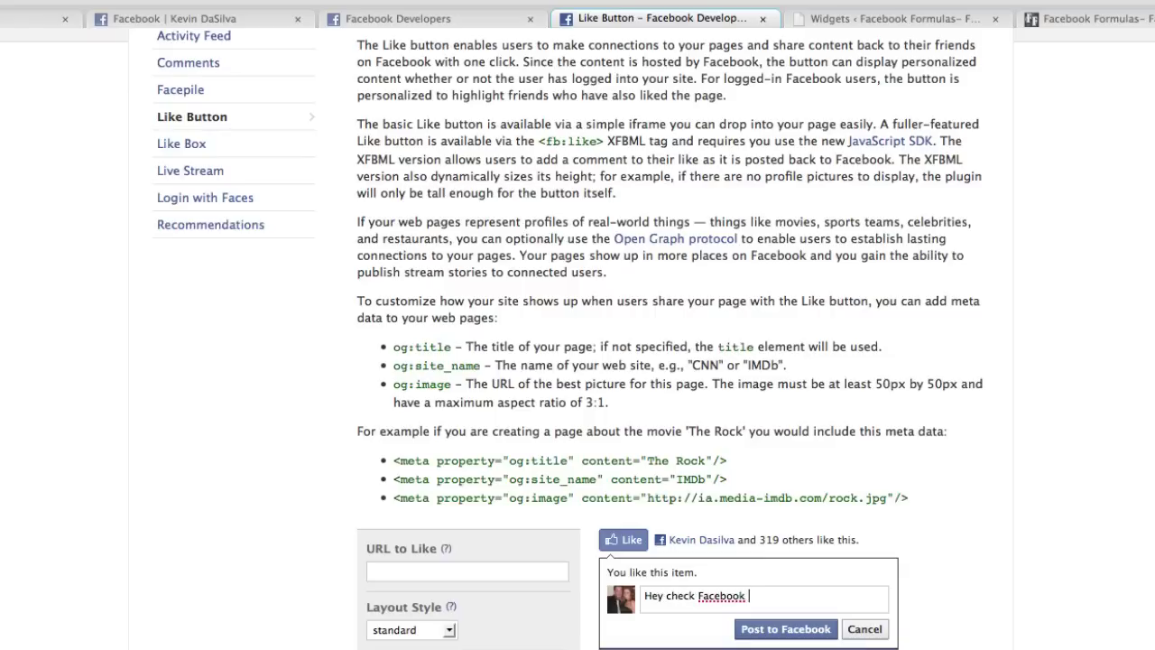
{"action": "type", "text": "NEW Social Plugins... "}
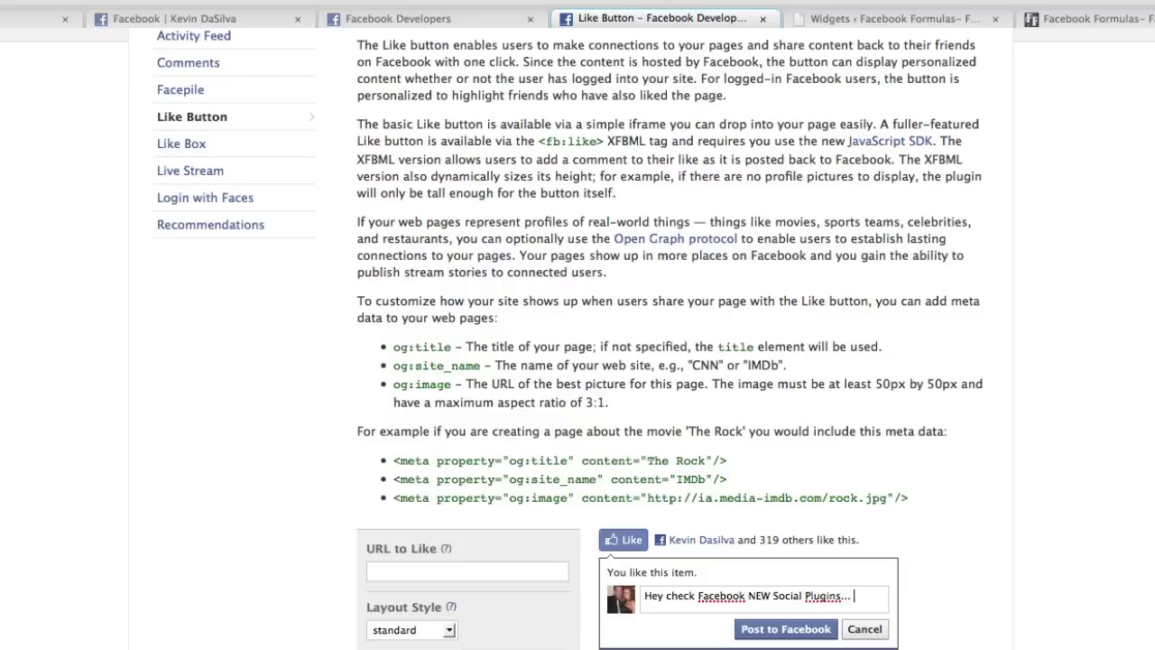
{"action": "type", "text": "KICK ASS!@"}
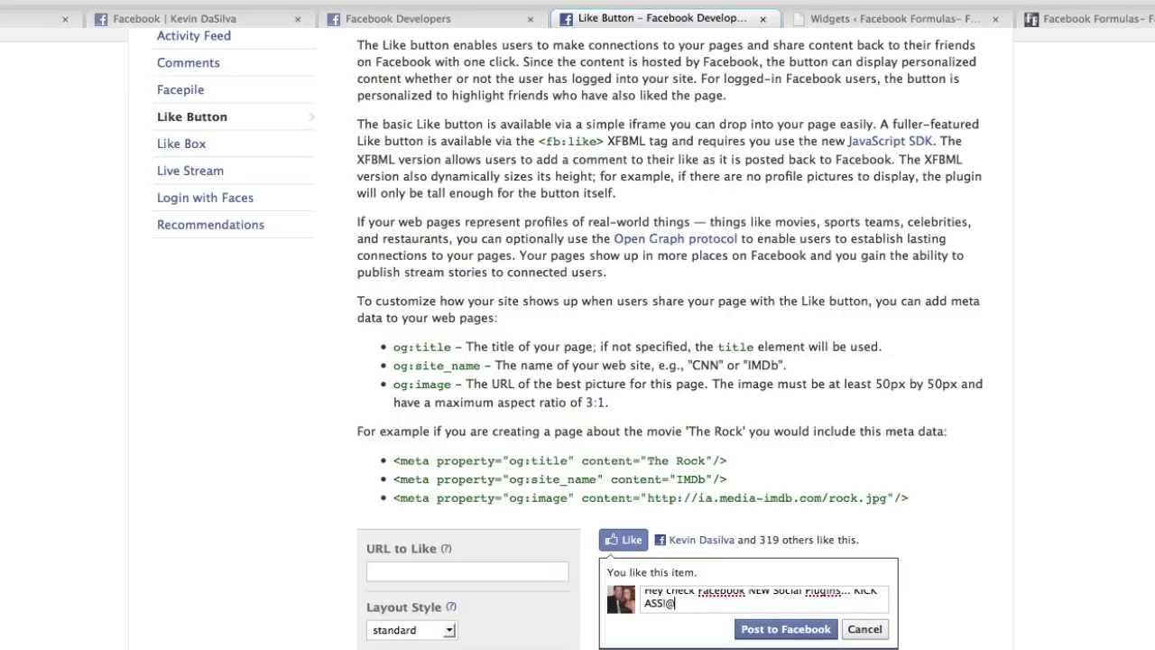
{"action": "key", "text": "BackSpace"}
{"action": "left_click", "coordinate": [808, 634]}
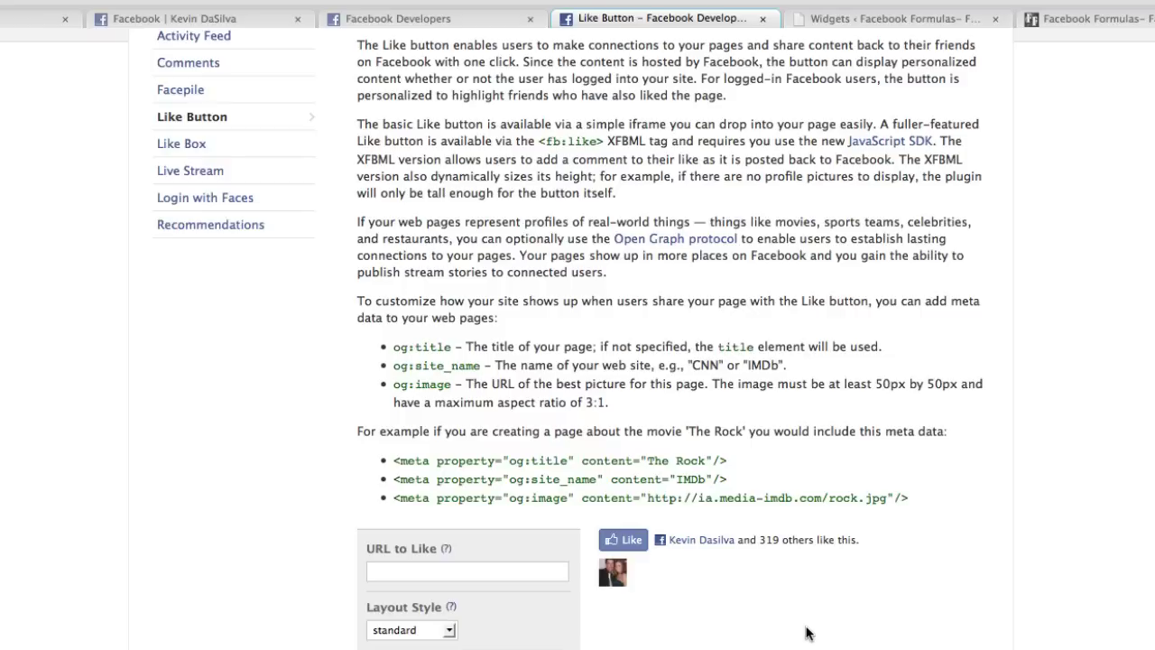
- Open the personal Facebook profile's wall and refresh it to check for the shared Like Button post
{"action": "left_click", "coordinate": [206, 18]}
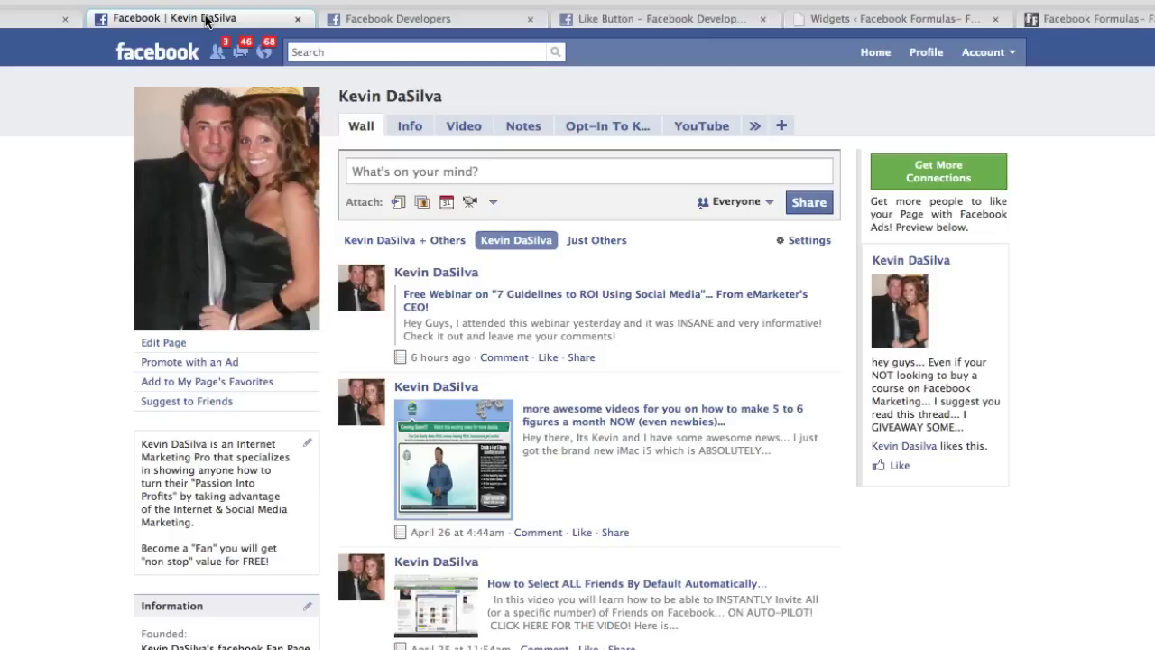
{"action": "left_click", "coordinate": [200, 50]}
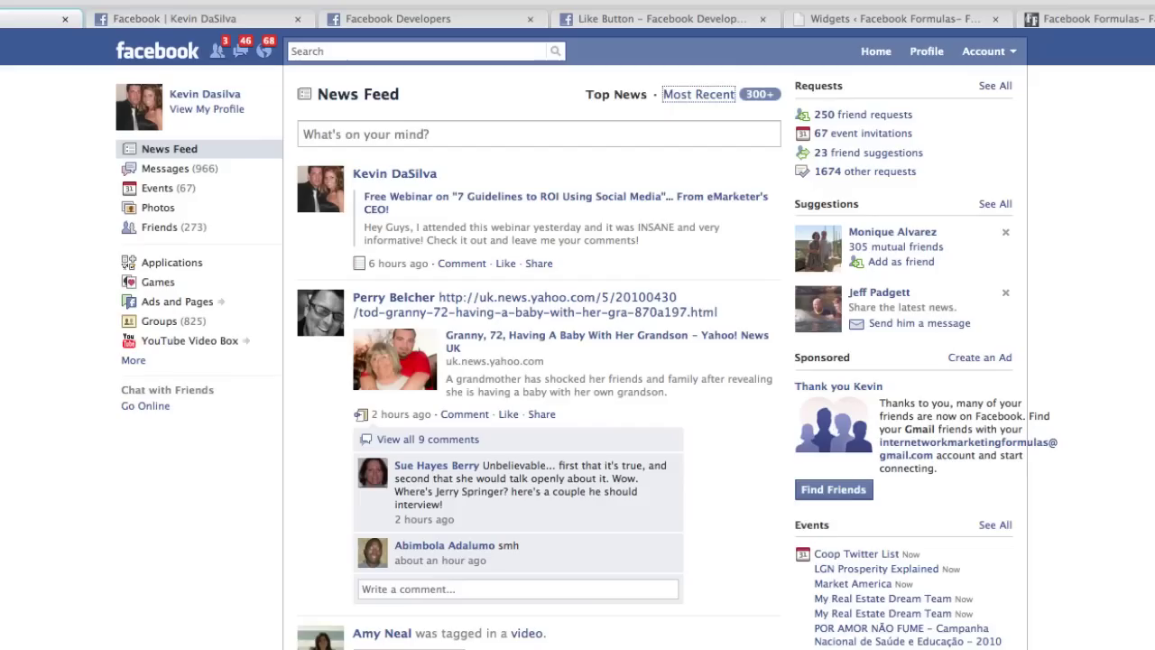
{"action": "key", "text": "alt+Left"}
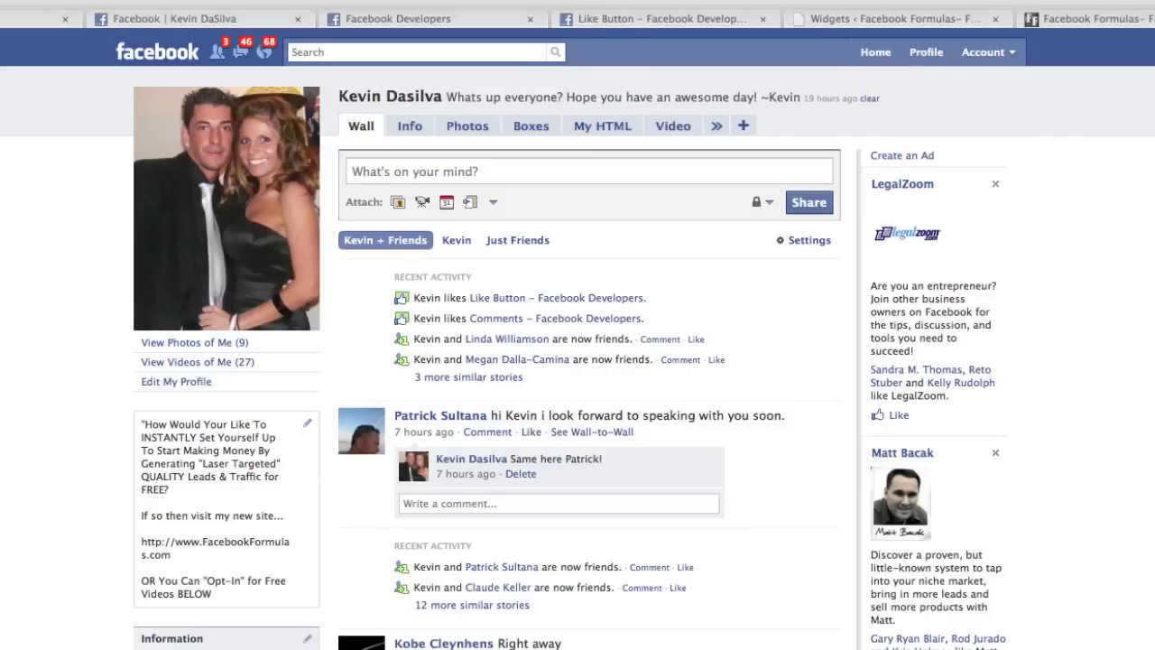
{"action": "key", "text": "F5"}
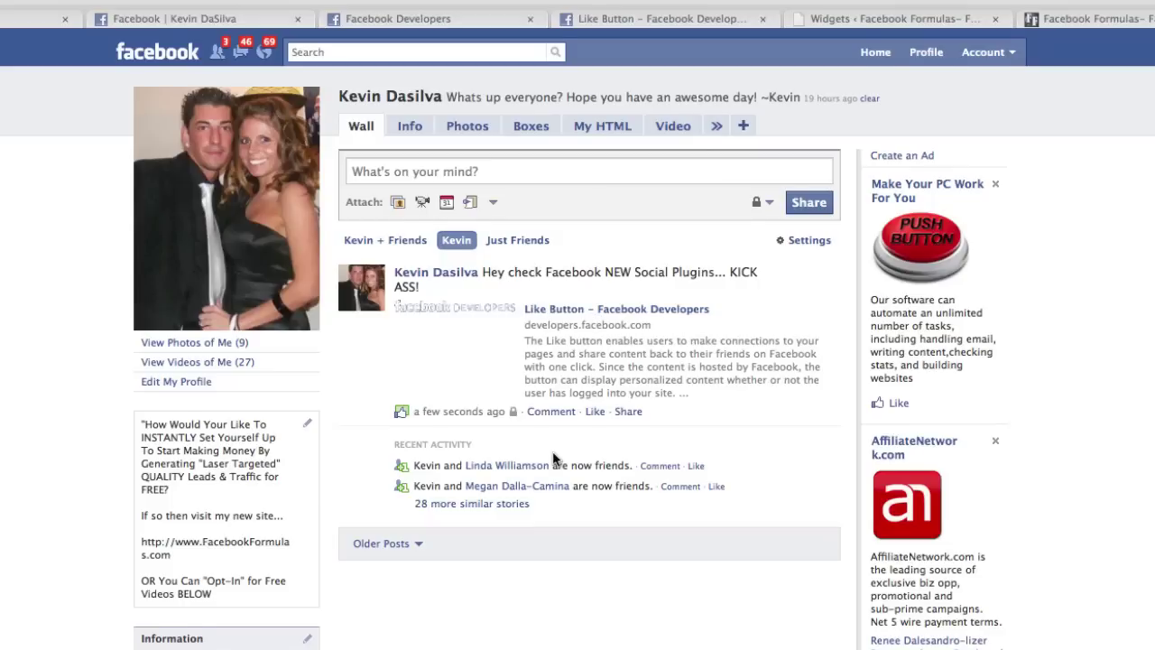
- Expand the similar stories under the profile's recent activity and switch the wall to own and friends' posts
{"action": "scroll", "coordinate": [648, 431], "scroll_direction": "down", "scroll_amount": 1}
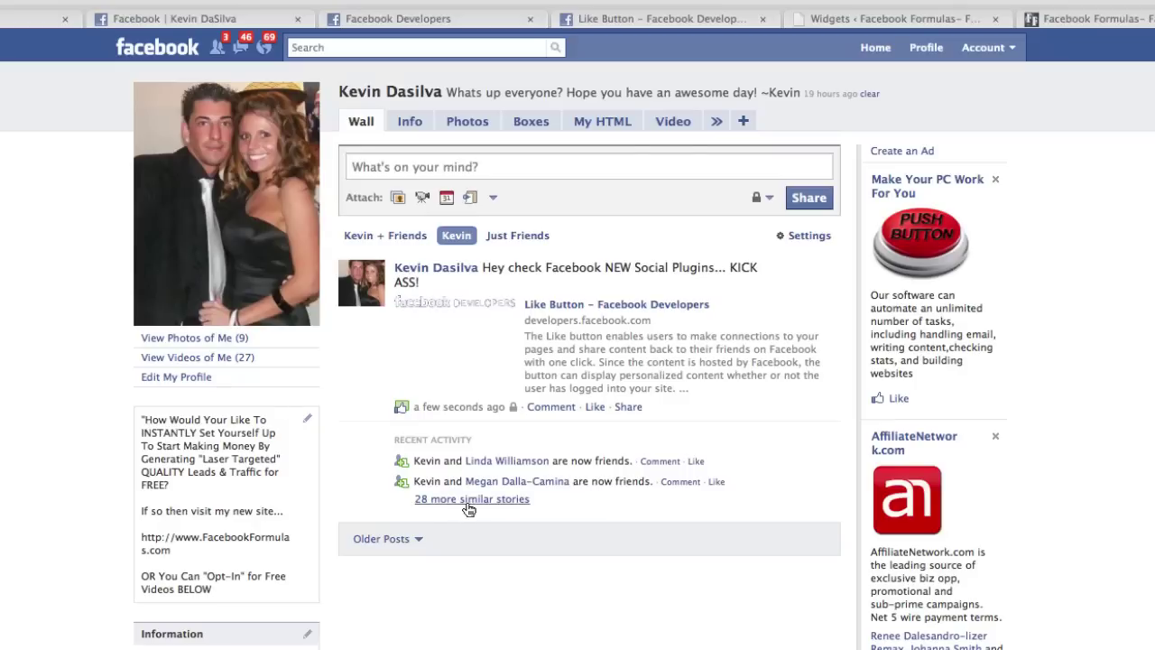
{"action": "left_click", "coordinate": [471, 499]}
{"action": "scroll", "coordinate": [485, 407], "scroll_direction": "up", "scroll_amount": 1}
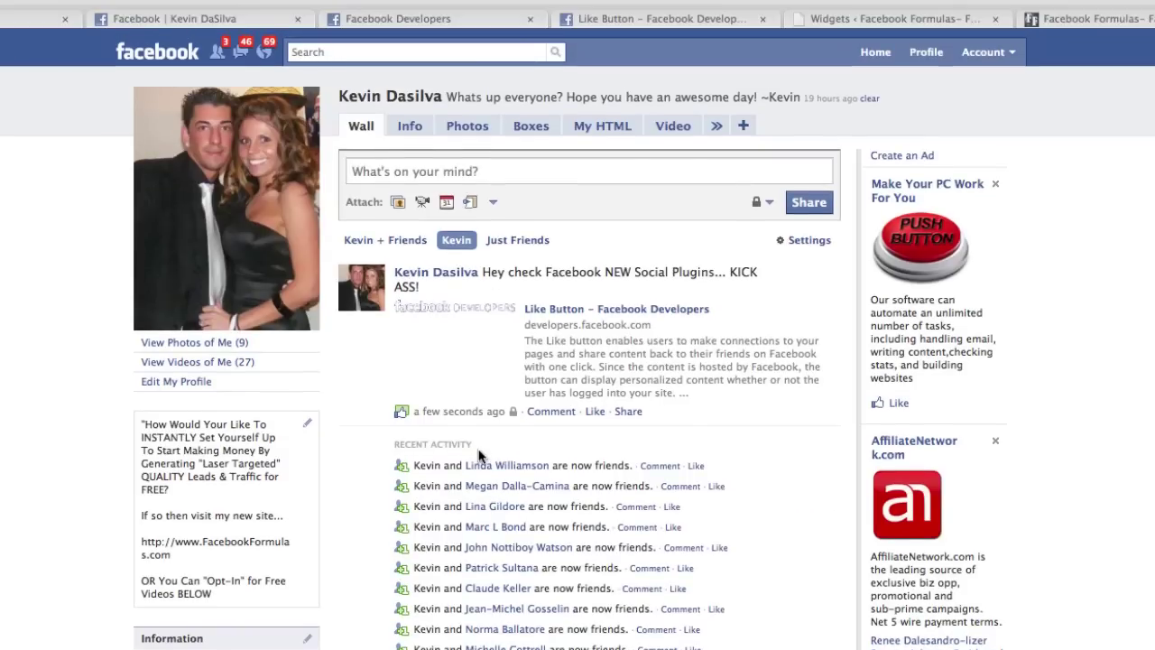
{"action": "scroll", "coordinate": [489, 451], "scroll_direction": "down", "scroll_amount": 15}
{"action": "scroll", "coordinate": [490, 455], "scroll_direction": "up", "scroll_amount": 15}
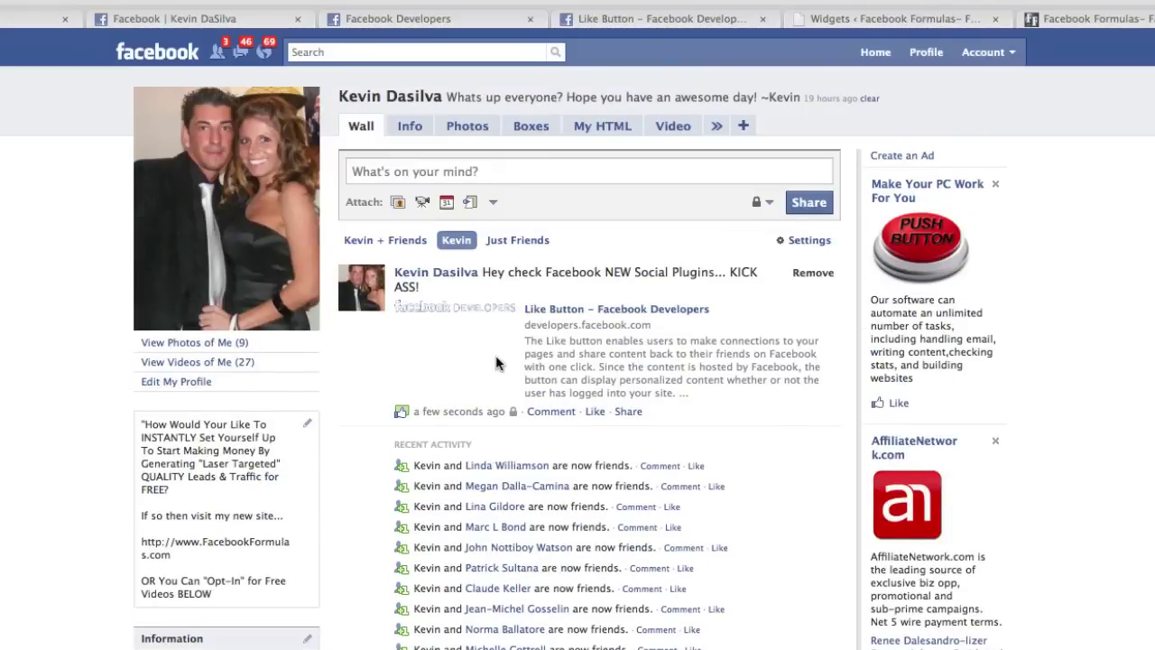
{"action": "left_click", "coordinate": [404, 242]}
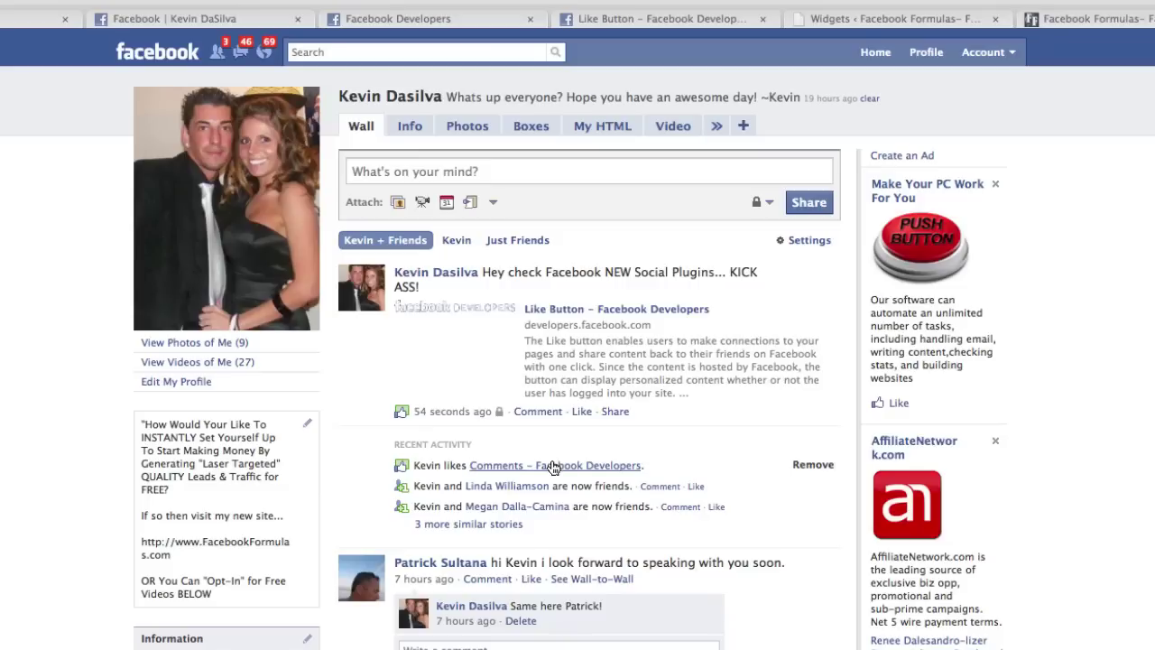
{"action": "left_click", "coordinate": [436, 20]}
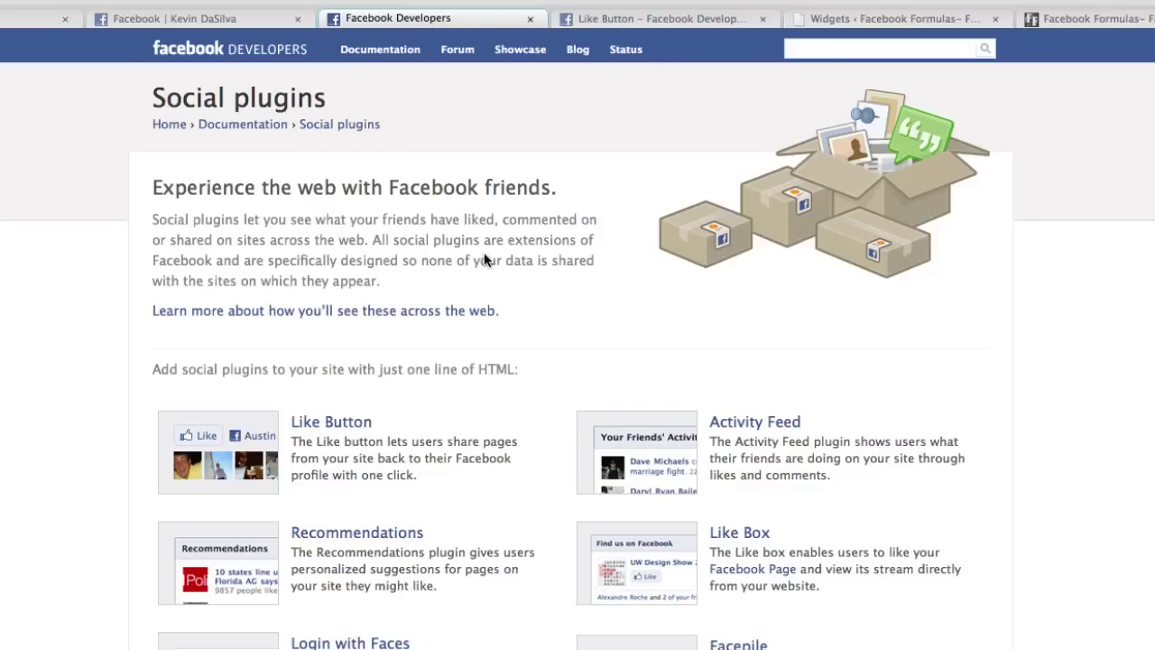
{"action": "left_click", "coordinate": [682, 19]}
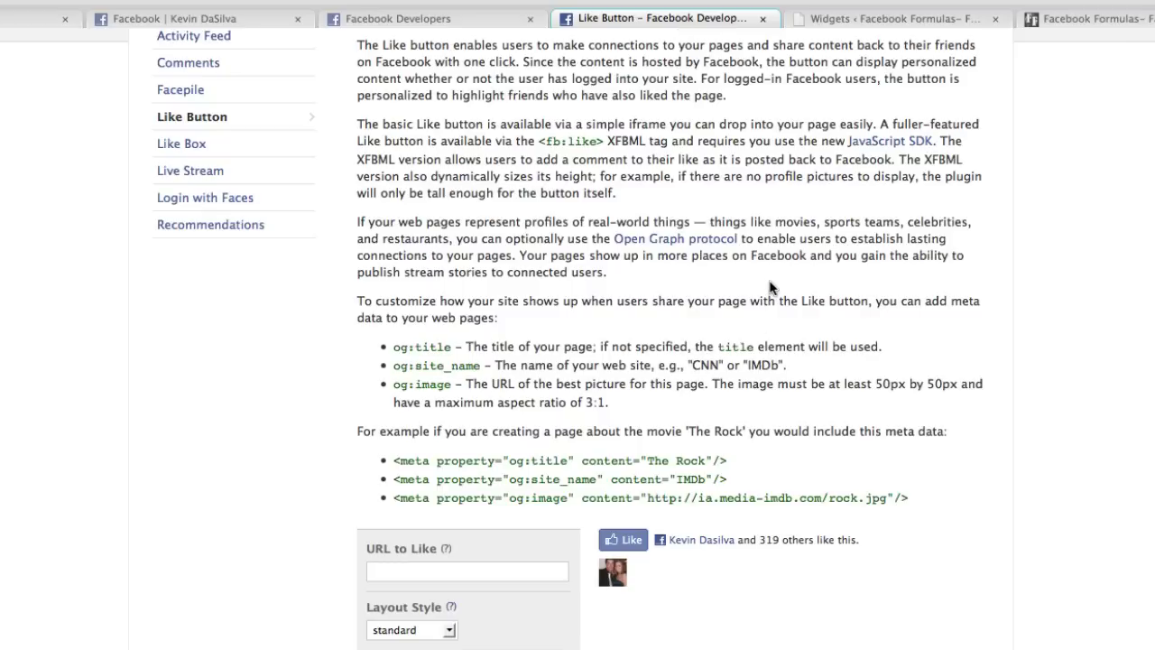
{"action": "scroll", "coordinate": [755, 276], "scroll_direction": "down", "scroll_amount": 1}
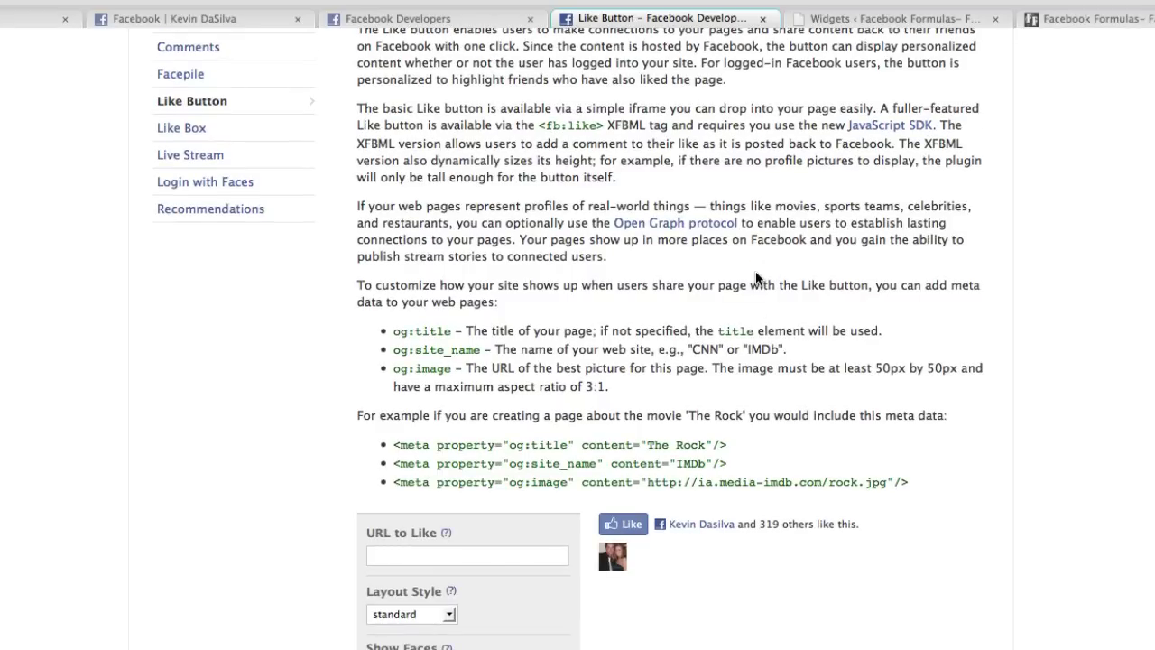
{"action": "left_click", "coordinate": [466, 556]}
{"action": "left_click", "coordinate": [469, 576]}
{"action": "left_click_drag", "start_coordinate": [442, 556], "coordinate": [528, 646]}
{"action": "left_click", "coordinate": [528, 646]}
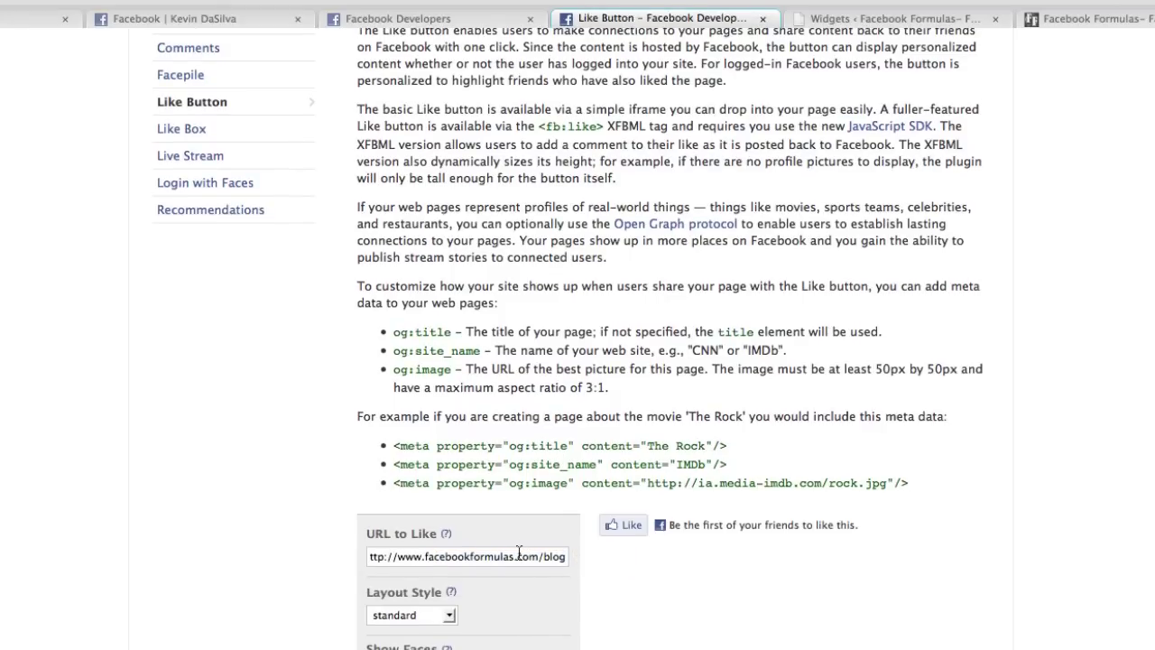
{"action": "double_click", "coordinate": [517, 557]}
{"action": "left_click", "coordinate": [516, 557]}
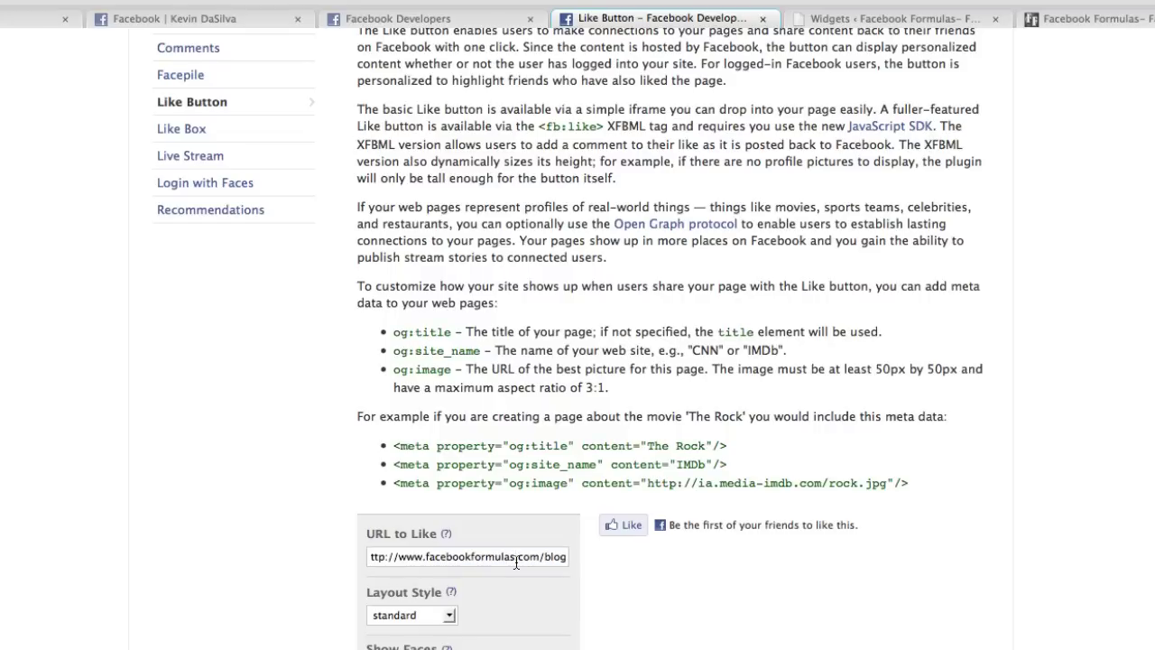
{"action": "double_click", "coordinate": [459, 557]}
{"action": "left_click", "coordinate": [534, 575]}
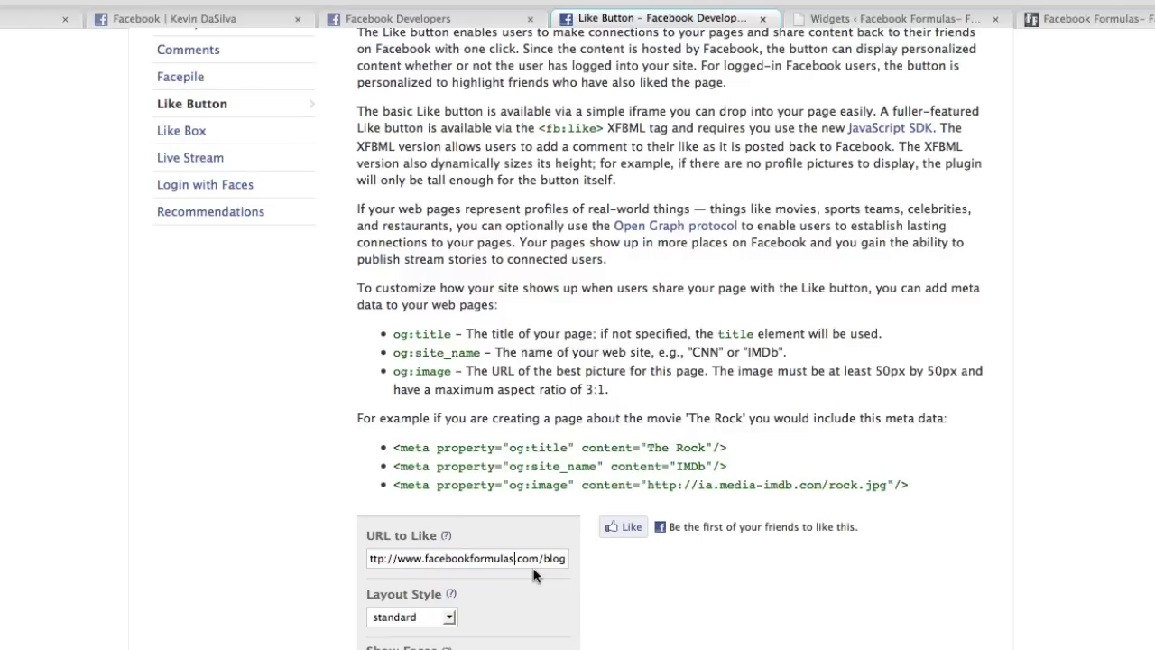
- Preview the Like button in the button_count layout style, and restore the standard layout
{"action": "left_click", "coordinate": [416, 619]}
{"action": "left_click", "coordinate": [414, 646]}
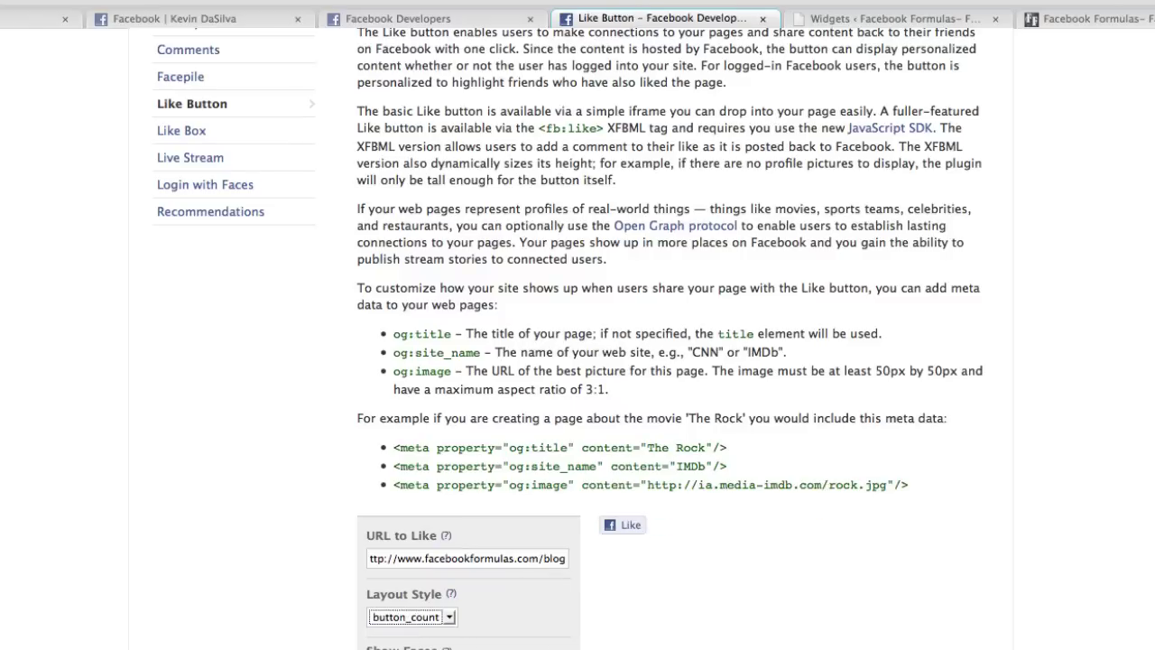
{"action": "left_click", "coordinate": [432, 619]}
{"action": "left_click", "coordinate": [443, 632]}
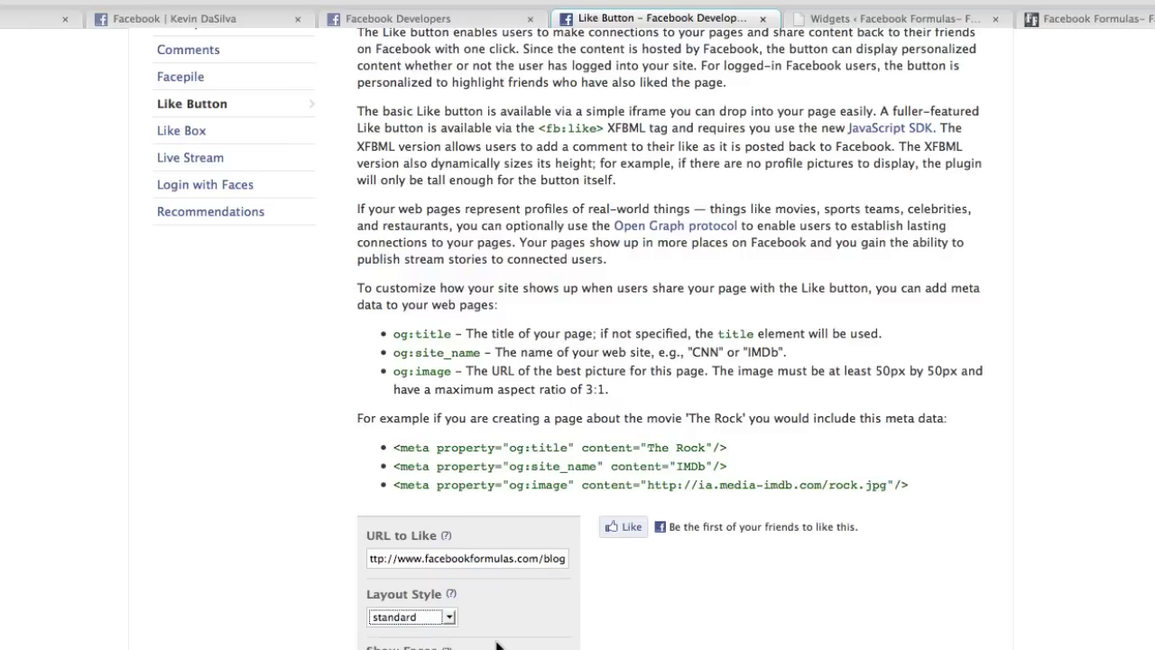
- Compare the configurator's Like button preview with the Like button in the Facebook Formulas blog sidebar
{"action": "scroll", "coordinate": [496, 643], "scroll_direction": "down", "scroll_amount": 1}
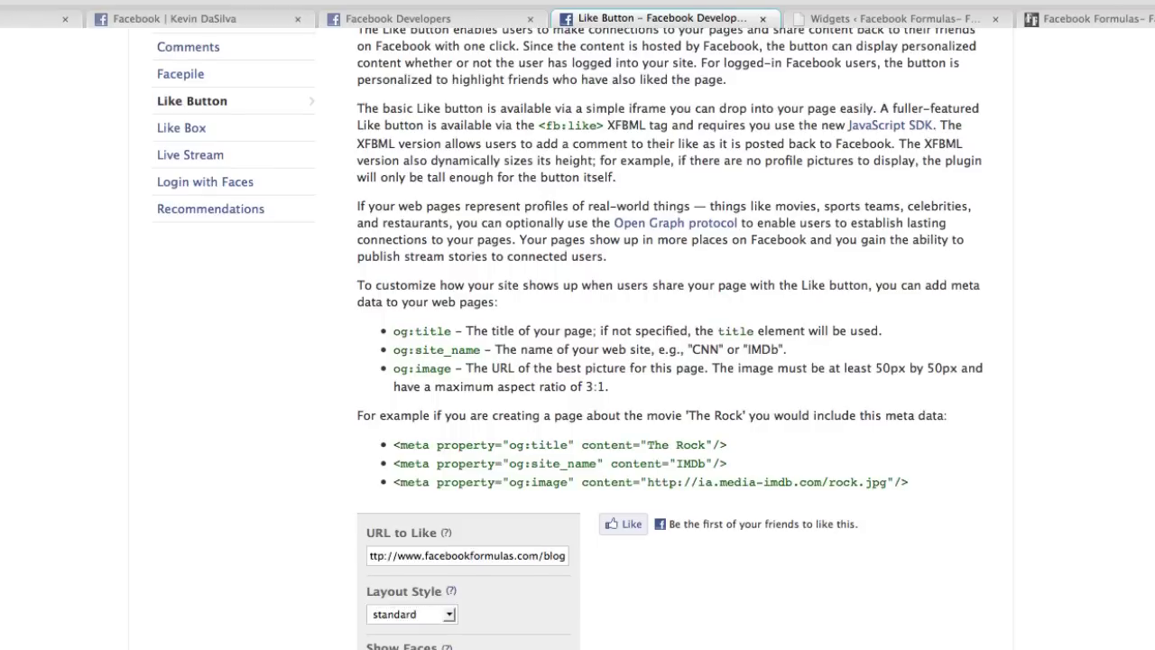
{"action": "scroll", "coordinate": [578, 343], "scroll_direction": "up", "scroll_amount": 1}
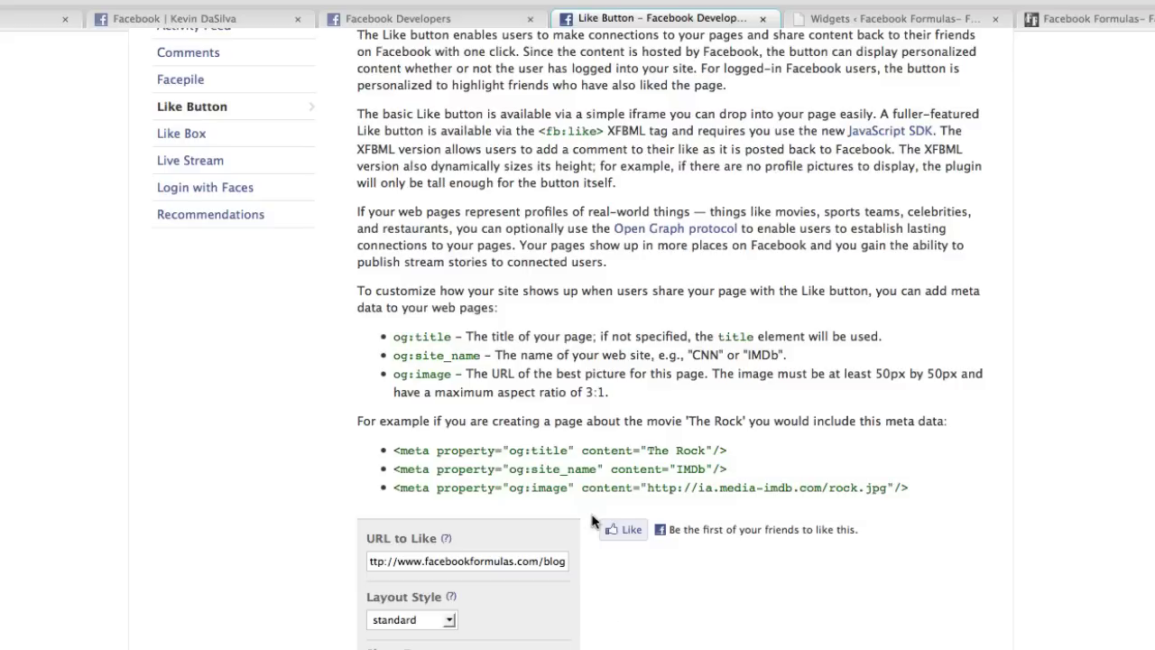
{"action": "left_click", "coordinate": [1109, 23]}
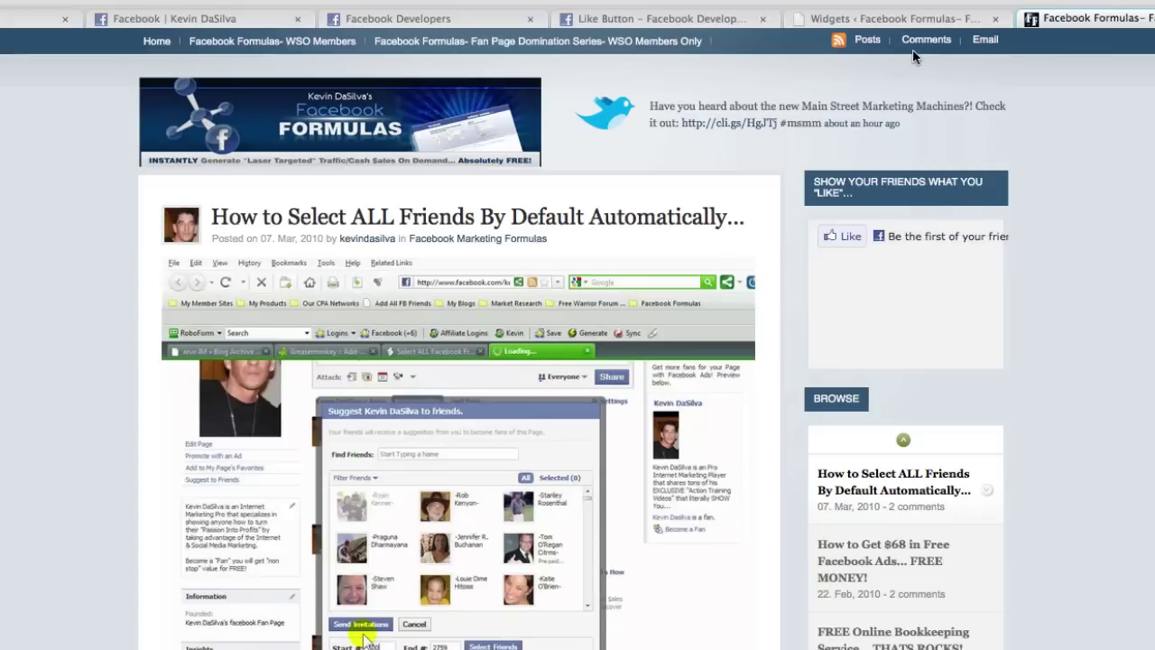
{"action": "left_click", "coordinate": [681, 20]}
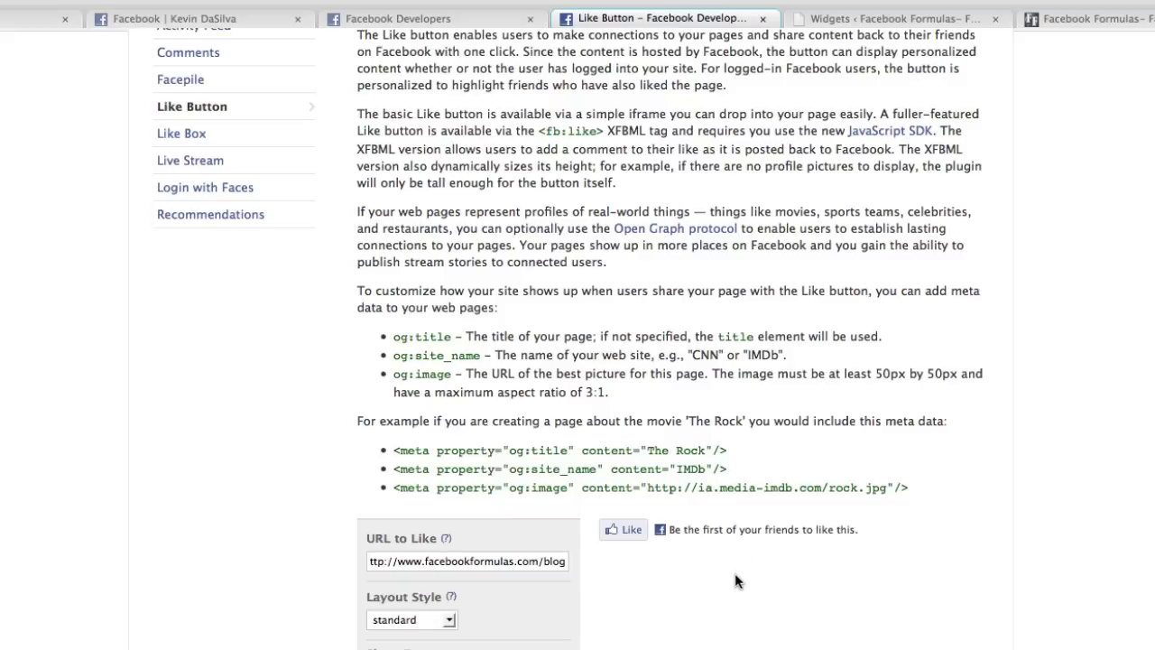
{"action": "left_click", "coordinate": [1052, 20]}
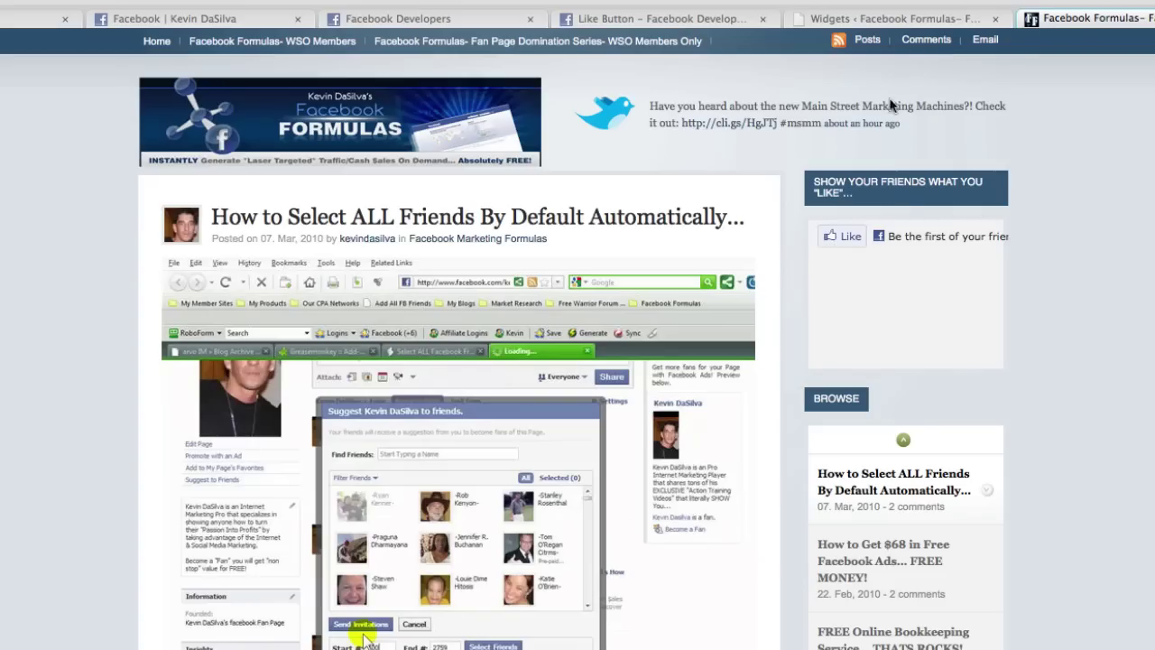
- Generate the plugin code for the standard Like button with faces shown, width 350, arial font and light color scheme
{"action": "left_click", "coordinate": [695, 18]}
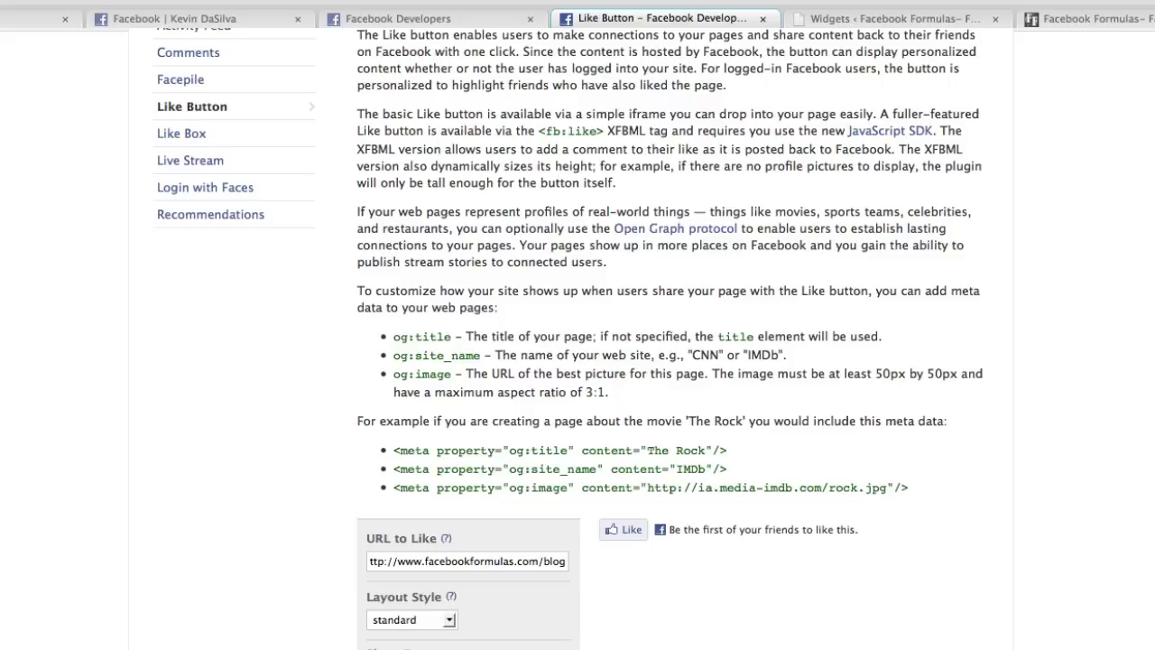
{"action": "scroll", "coordinate": [577, 362], "scroll_direction": "down", "scroll_amount": 1}
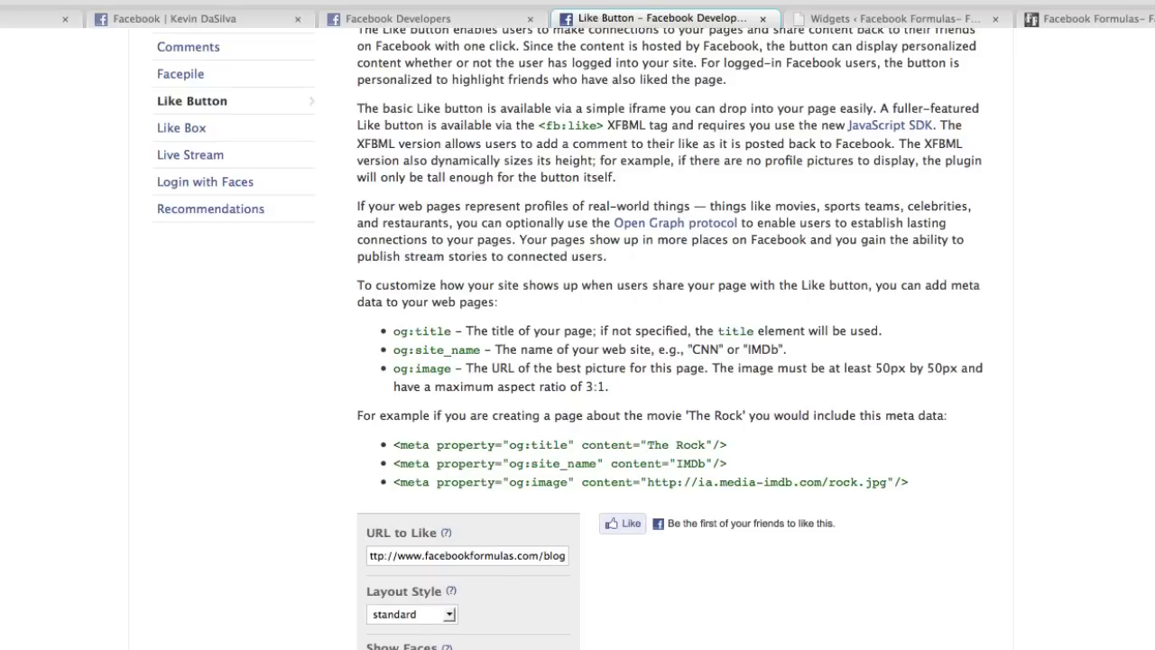
{"action": "scroll", "coordinate": [691, 537], "scroll_direction": "up", "scroll_amount": 1}
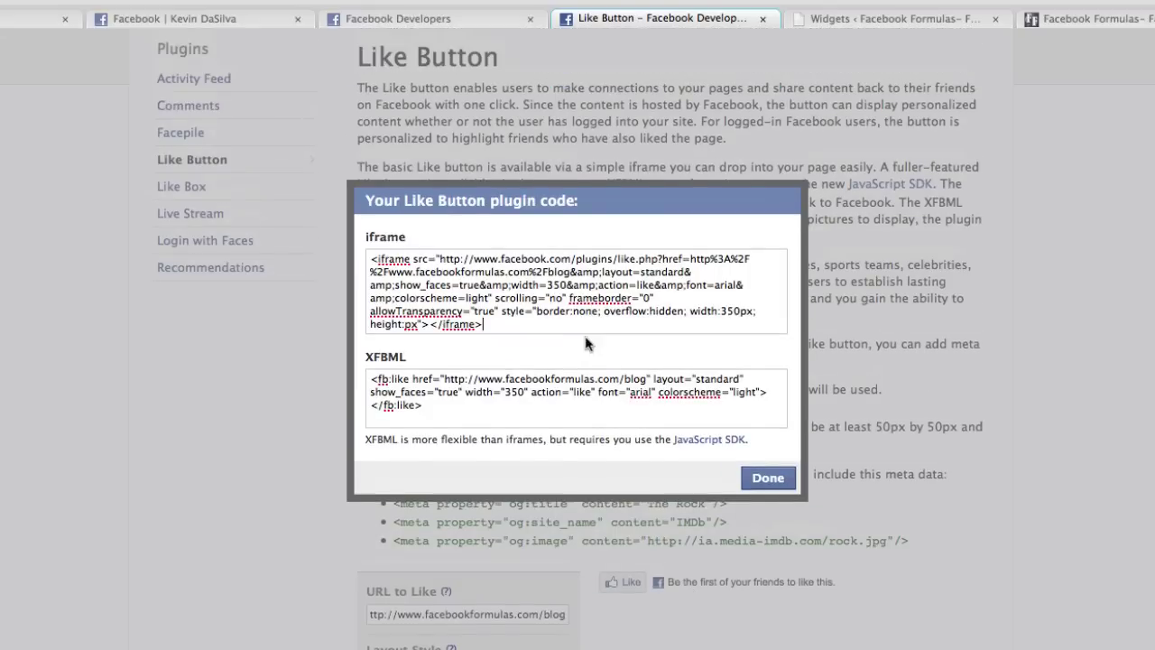
- Copy the standard-layout, 350-wide Like button iframe code into the blog's sidebar widget in WordPress and reload the blog to check it
{"action": "left_click_drag", "start_coordinate": [485, 324], "coordinate": [373, 261]}
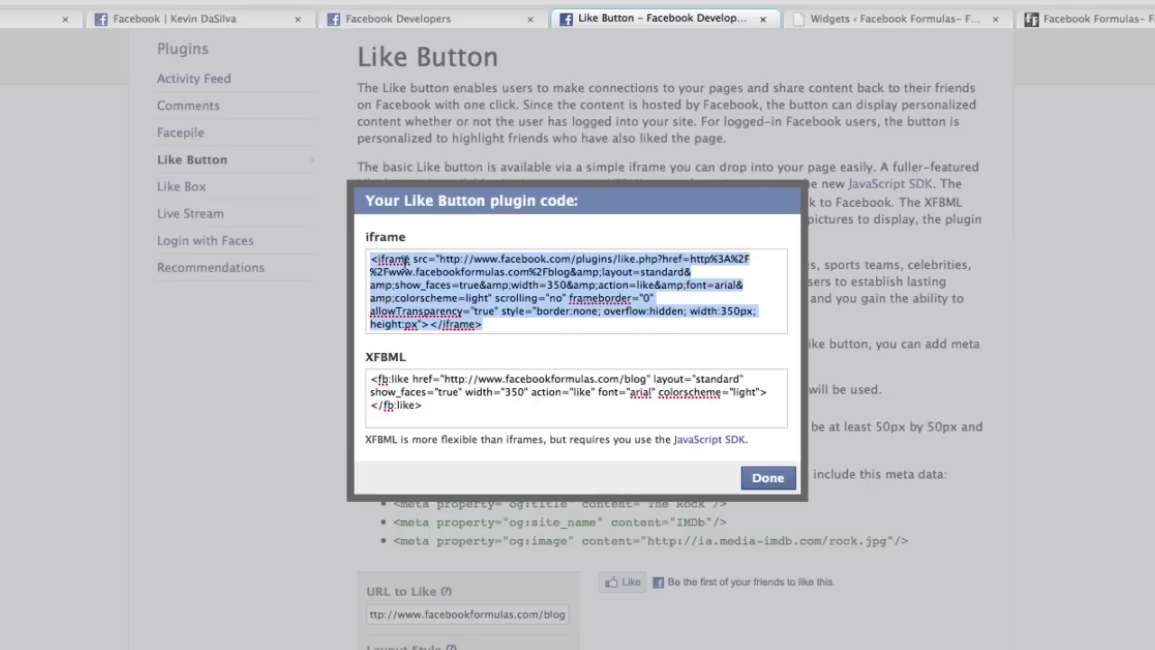
{"action": "left_click", "coordinate": [924, 17]}
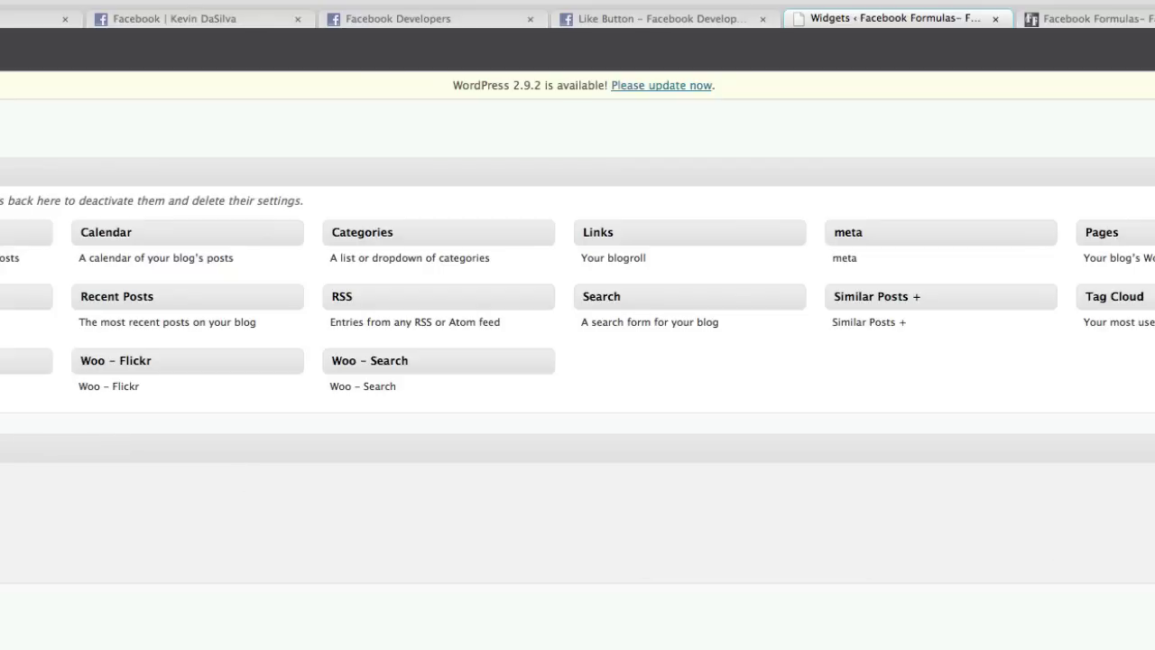
{"action": "left_click_drag", "start_coordinate": [1146, 451], "coordinate": [361, 307]}
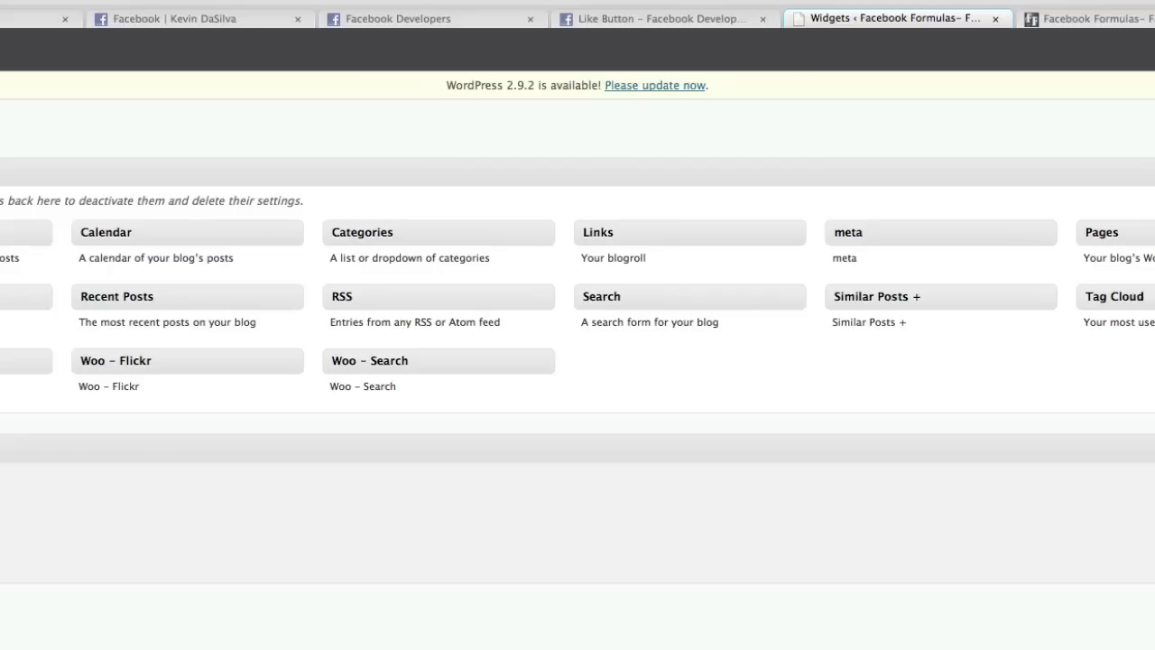
{"action": "left_click", "coordinate": [1081, 17]}
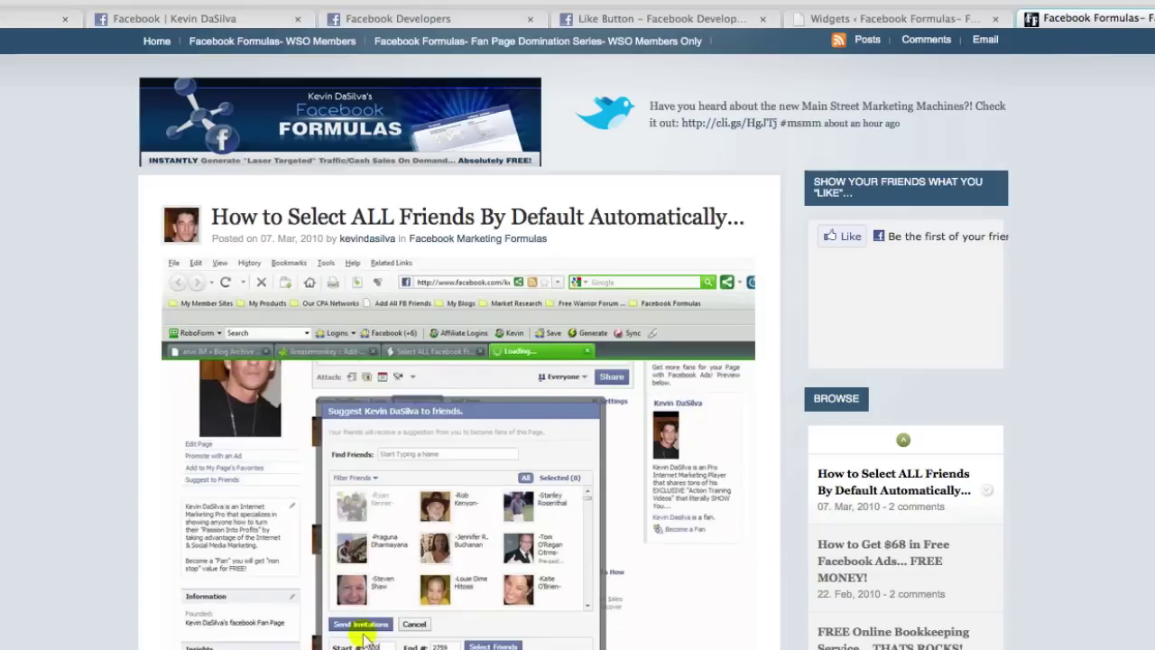
{"action": "key", "text": "super+r"}
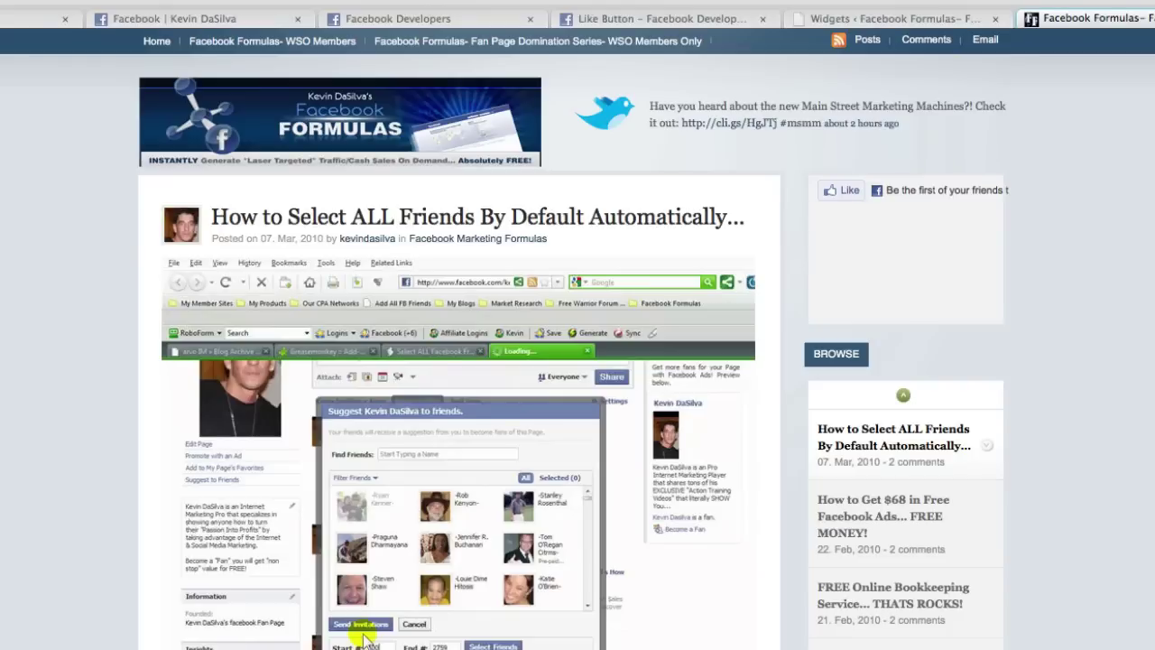
{"action": "scroll", "coordinate": [577, 361], "scroll_direction": "down", "scroll_amount": 1}
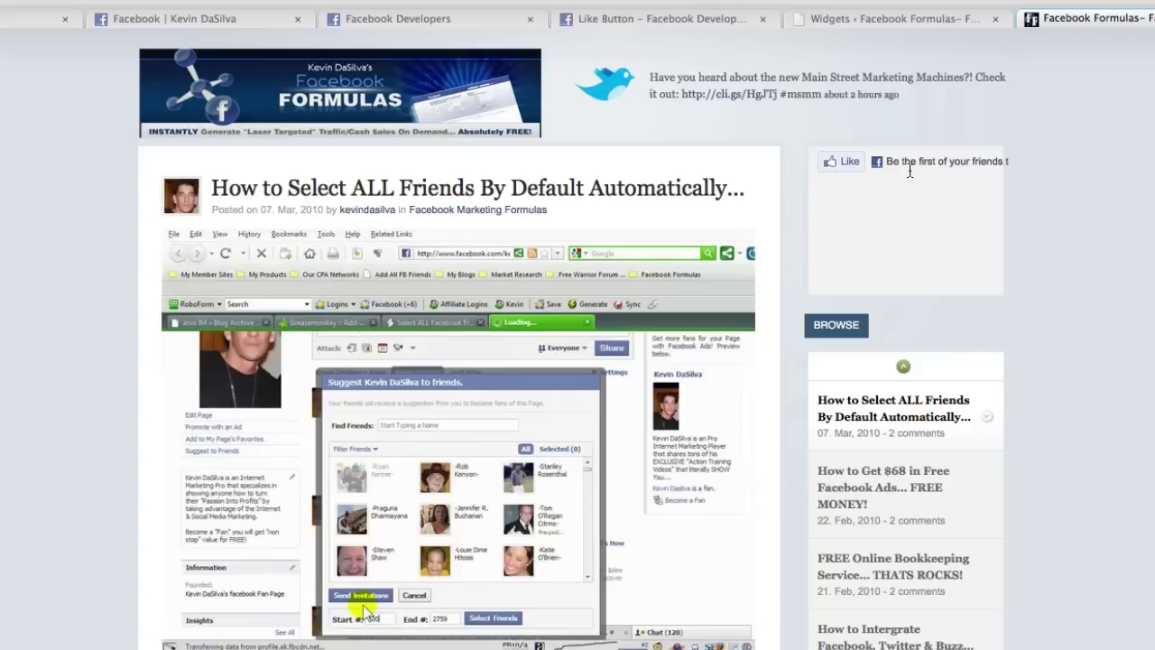
- Set the Like button's layout style to button_count and generate its plugin code with faces shown, width 450, arial font and light color scheme
{"action": "left_click", "coordinate": [657, 23]}
{"action": "left_click", "coordinate": [836, 477]}
{"action": "scroll", "coordinate": [756, 454], "scroll_direction": "down", "scroll_amount": 2}
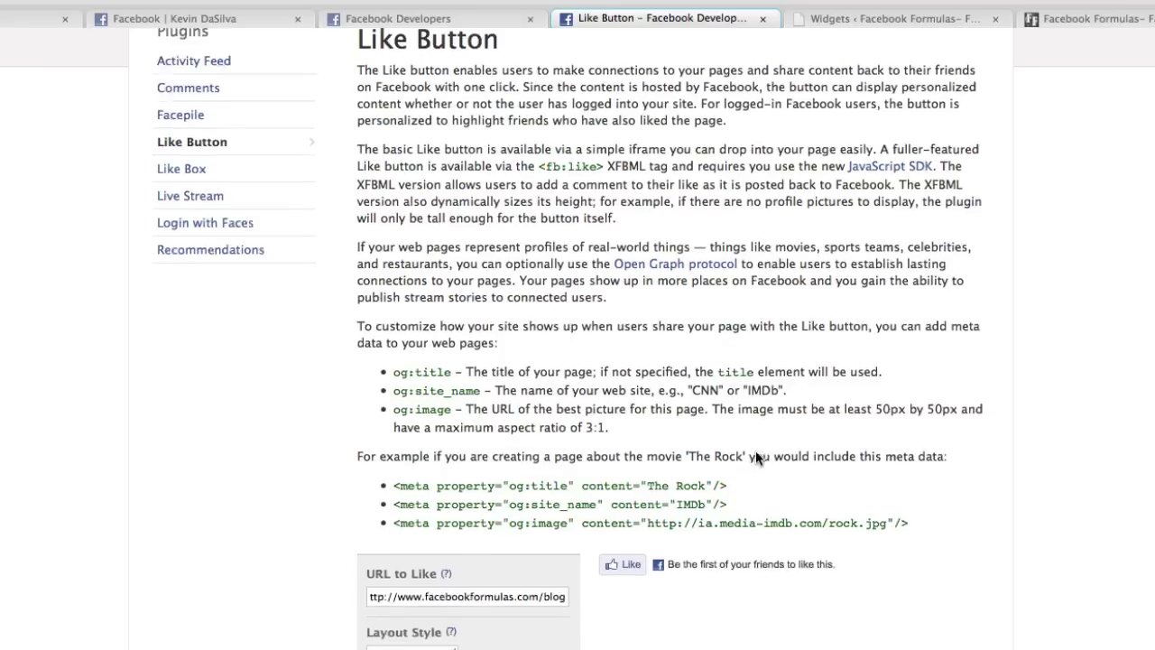
{"action": "scroll", "coordinate": [756, 454], "scroll_direction": "down", "scroll_amount": 1}
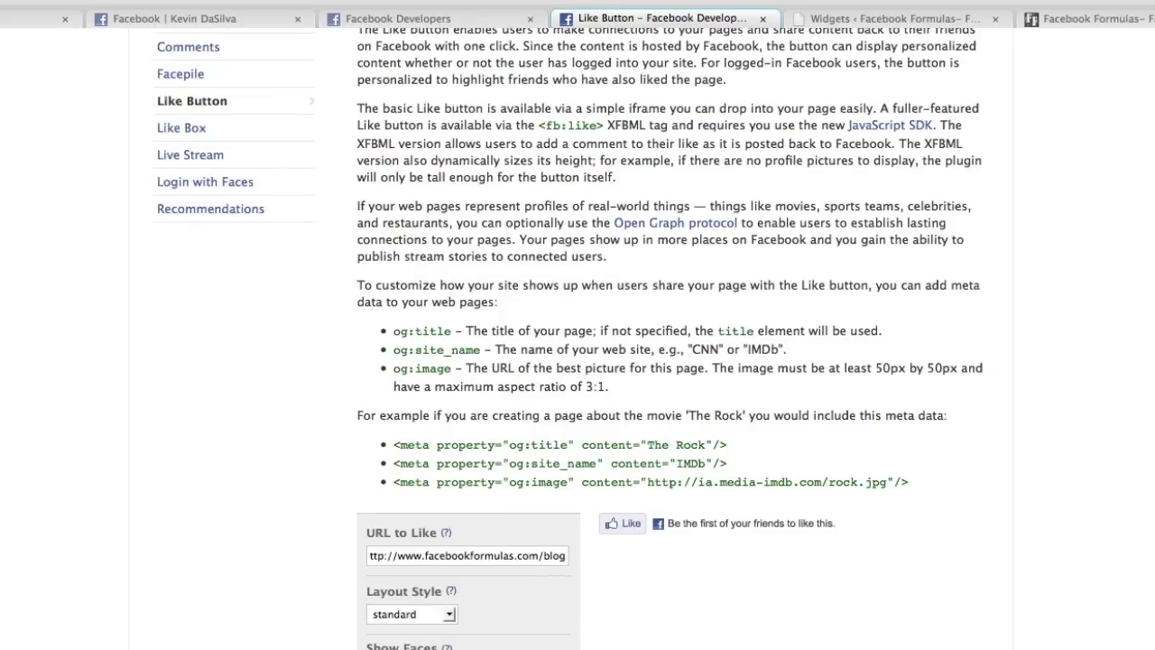
{"action": "left_click", "coordinate": [413, 613]}
{"action": "left_click", "coordinate": [411, 635]}
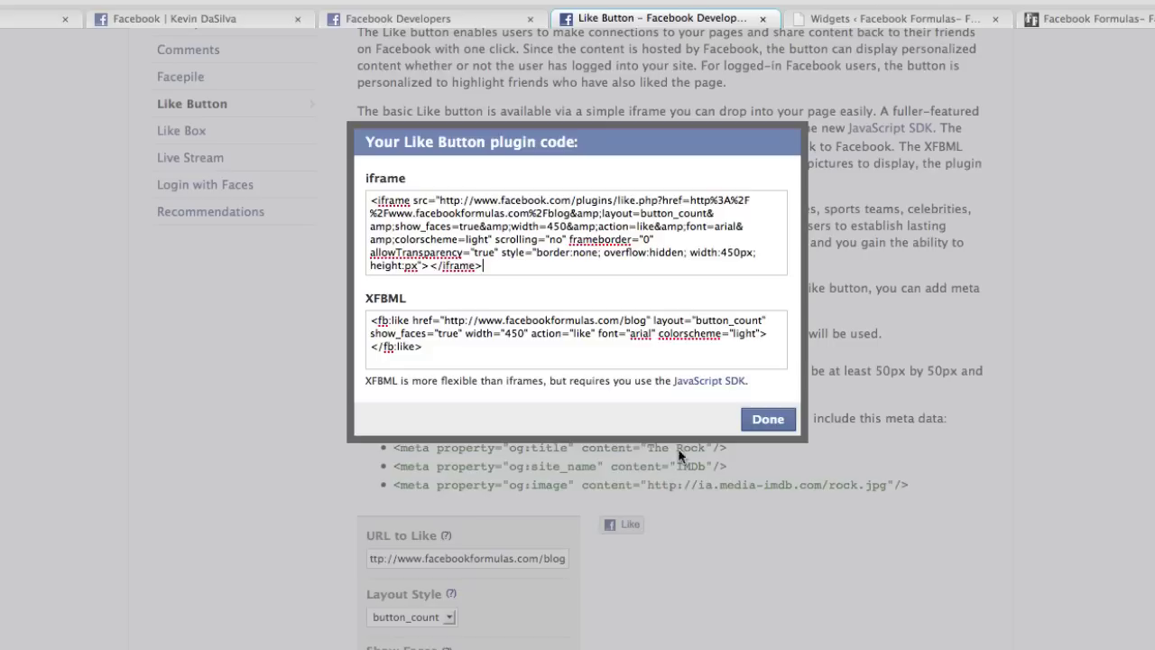
- Replace the code in the WordPress sidebar widget with the button_count iframe code and view the Like button on the blog
{"action": "left_click_drag", "start_coordinate": [667, 271], "coordinate": [357, 193]}
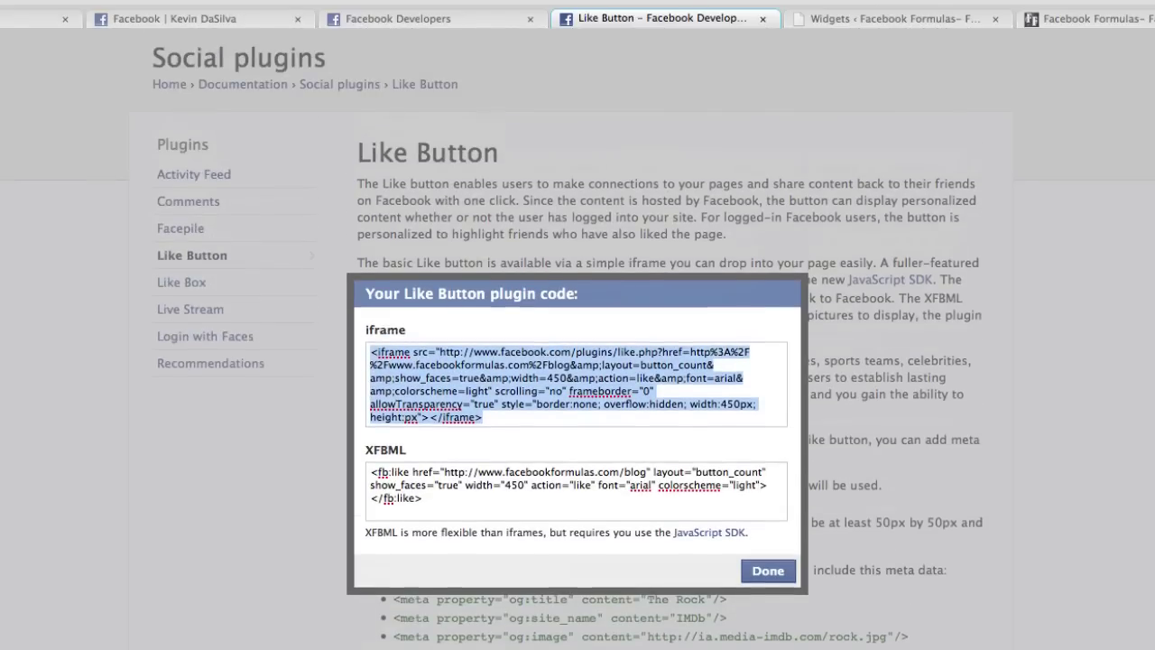
{"action": "left_click", "coordinate": [912, 25]}
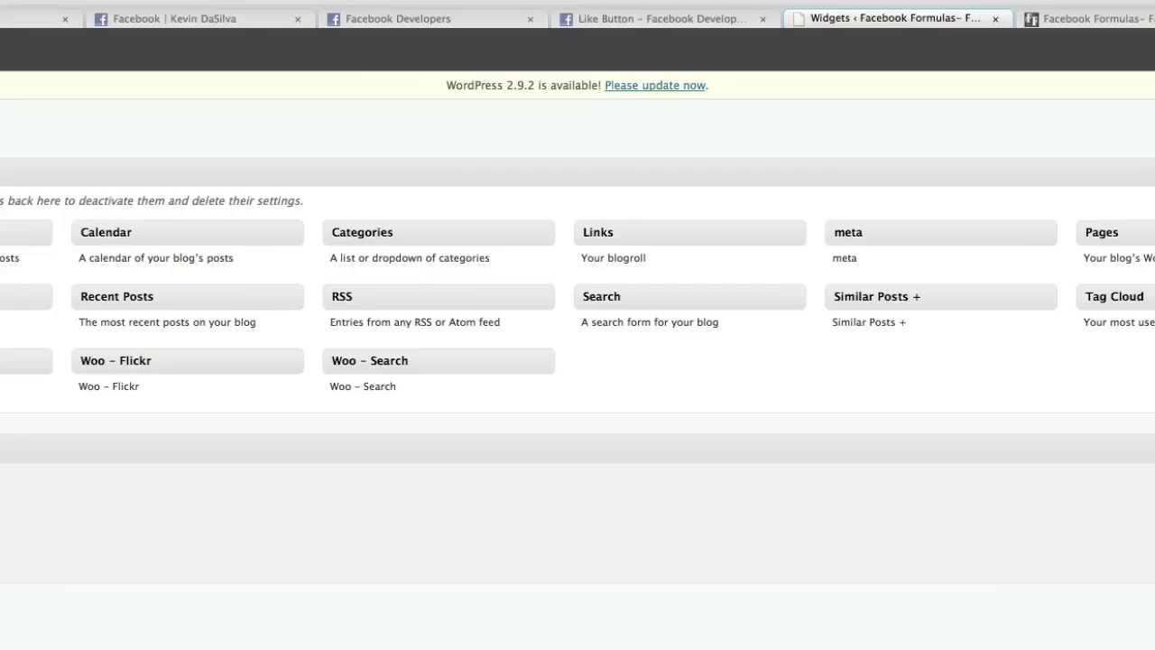
{"action": "left_click", "coordinate": [1135, 25]}
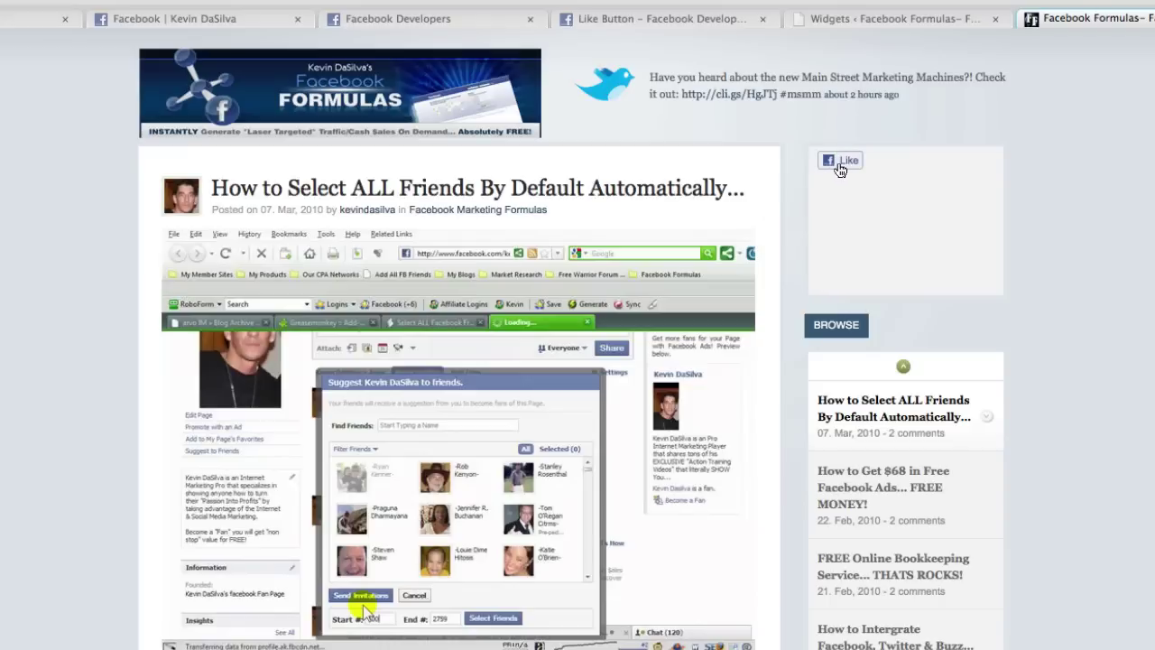
- Generate the Like button code in the standard layout with faces shown and width 450, and select the iframe version
{"action": "left_click", "coordinate": [879, 18]}
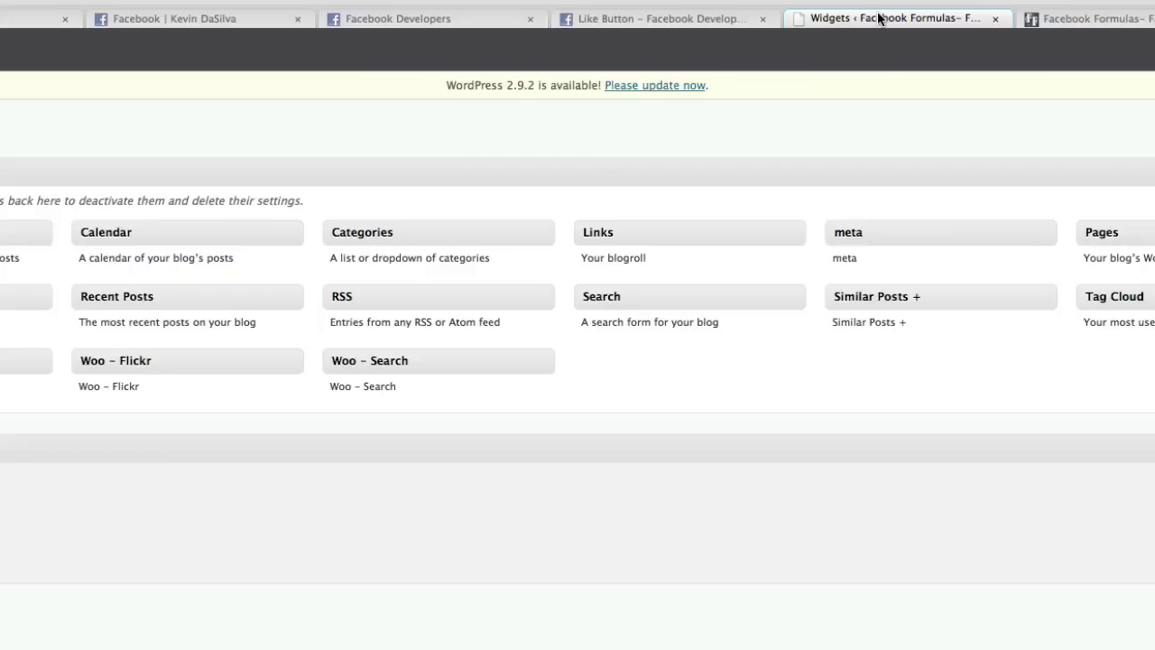
{"action": "left_click", "coordinate": [681, 21]}
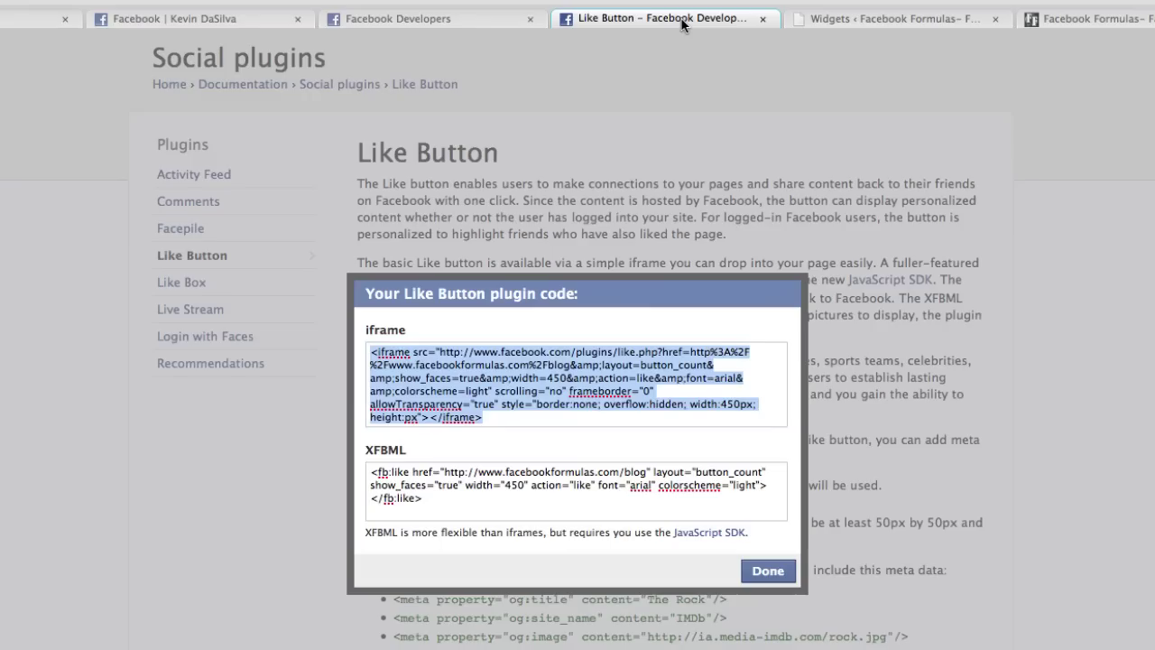
{"action": "left_click", "coordinate": [774, 569]}
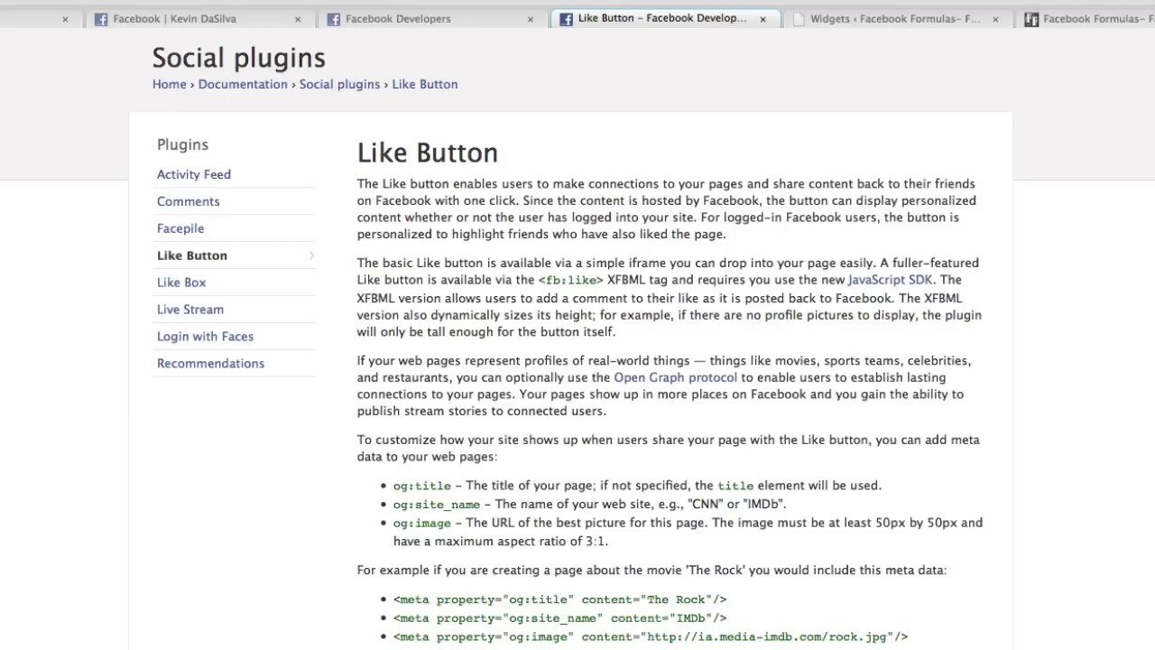
{"action": "scroll", "coordinate": [656, 589], "scroll_direction": "down", "scroll_amount": 3}
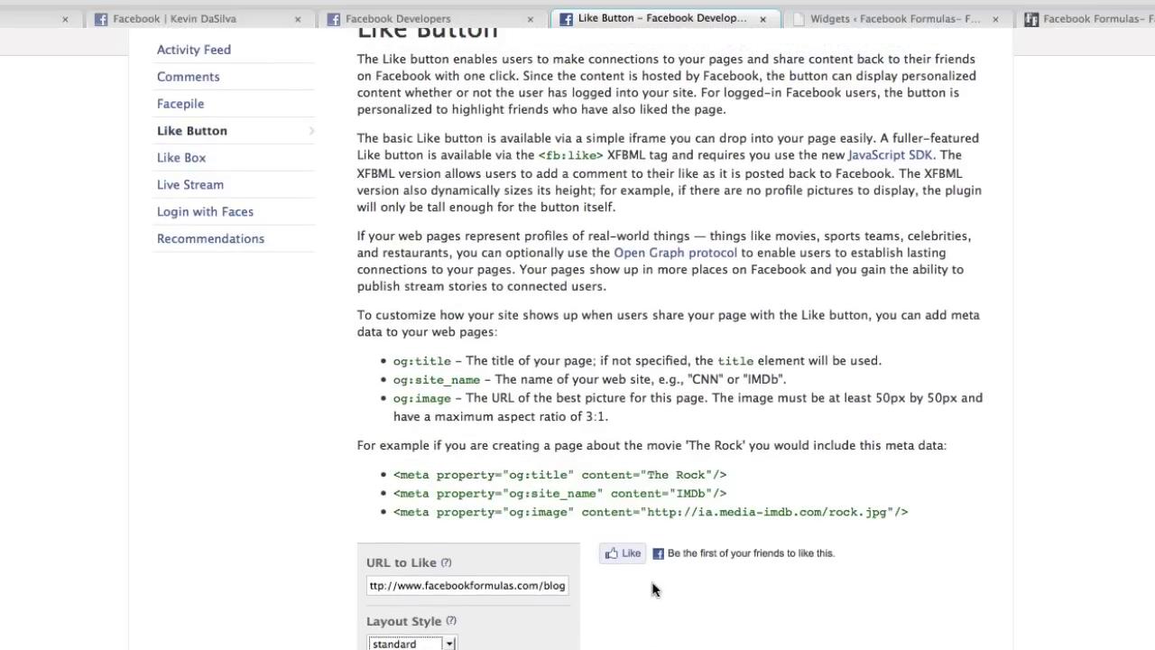
{"action": "left_click_drag", "start_coordinate": [728, 553], "coordinate": [1010, 572]}
{"action": "scroll", "coordinate": [1010, 573], "scroll_direction": "up", "scroll_amount": 1}
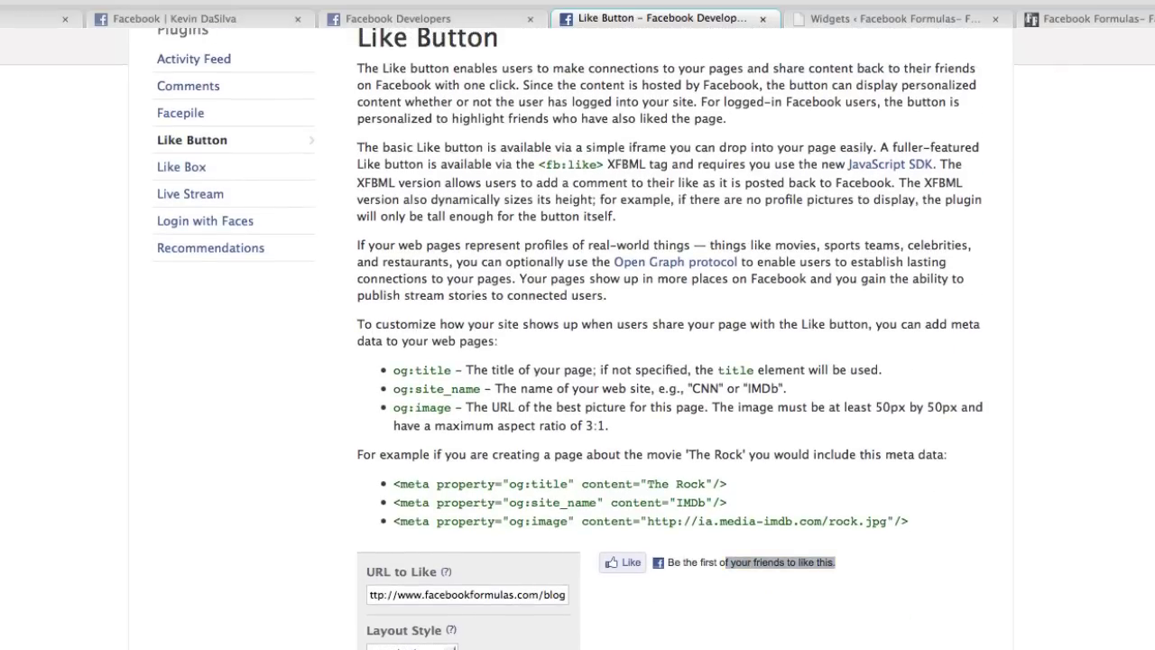
{"action": "key", "text": "Return"}
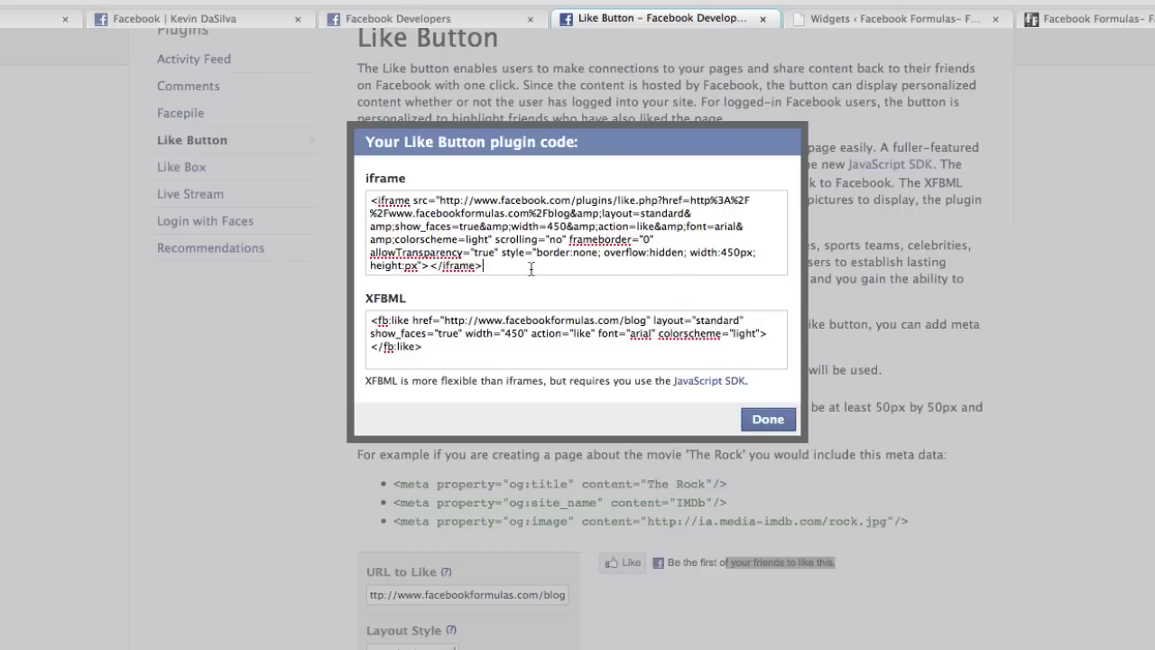
{"action": "left_click_drag", "start_coordinate": [532, 269], "coordinate": [373, 194]}
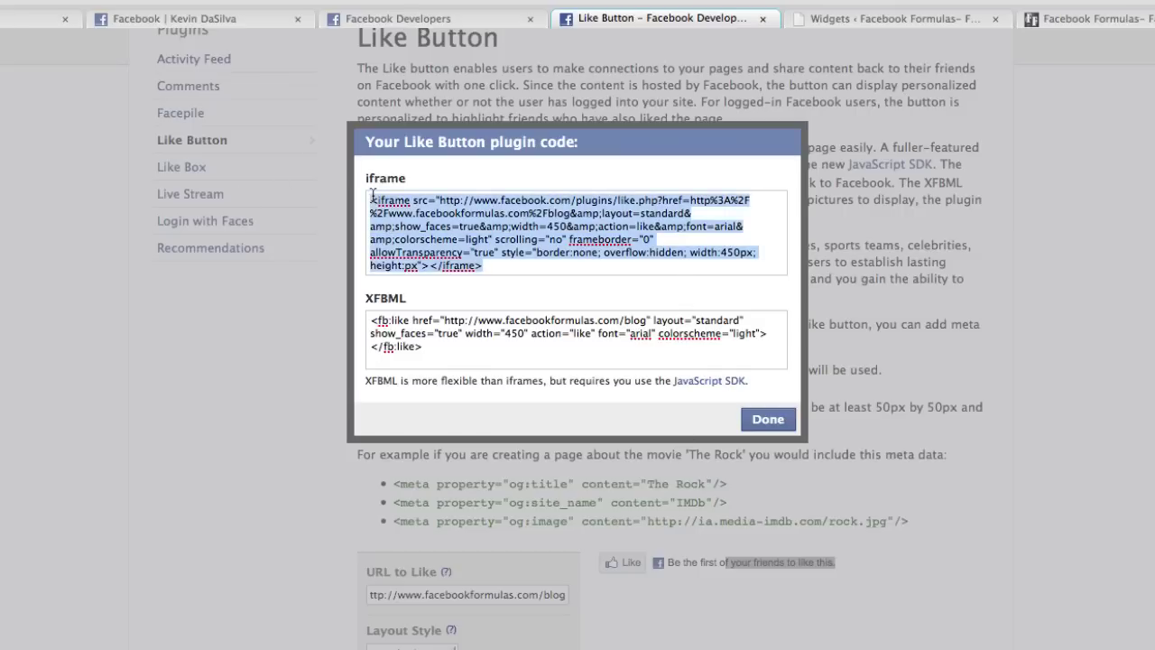
{"action": "scroll", "coordinate": [608, 398], "scroll_direction": "up", "scroll_amount": 1}
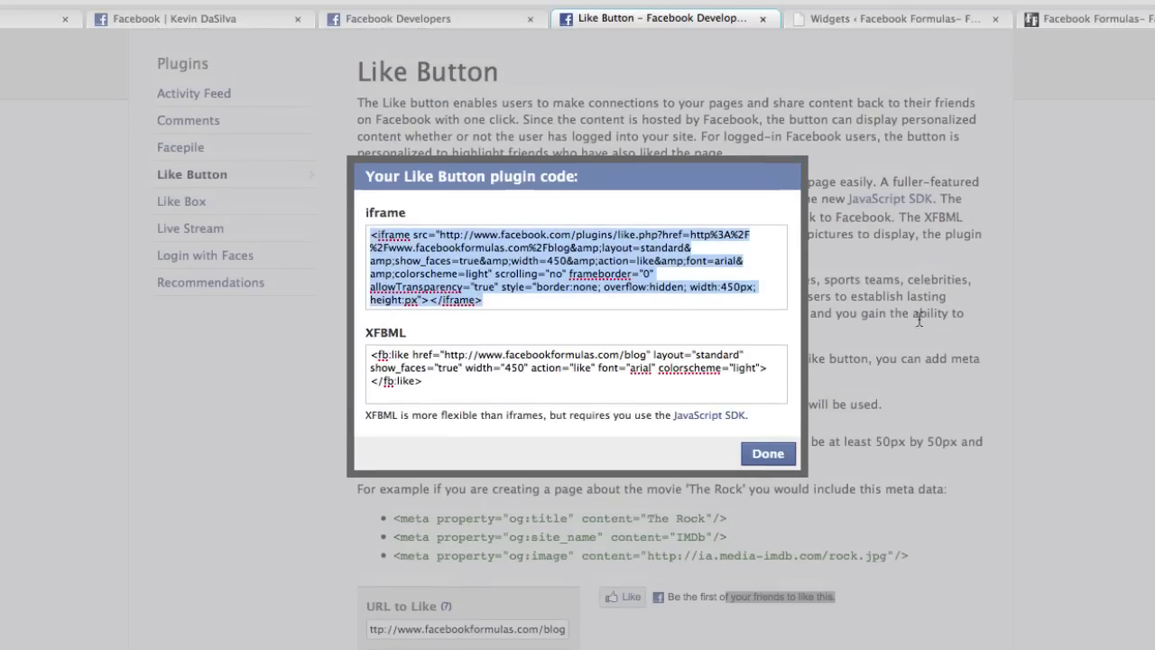
- Add the text "Be the first to share this with your friends..." below the Like button in the sidebar widget and view the blog
{"action": "left_click", "coordinate": [947, 23]}
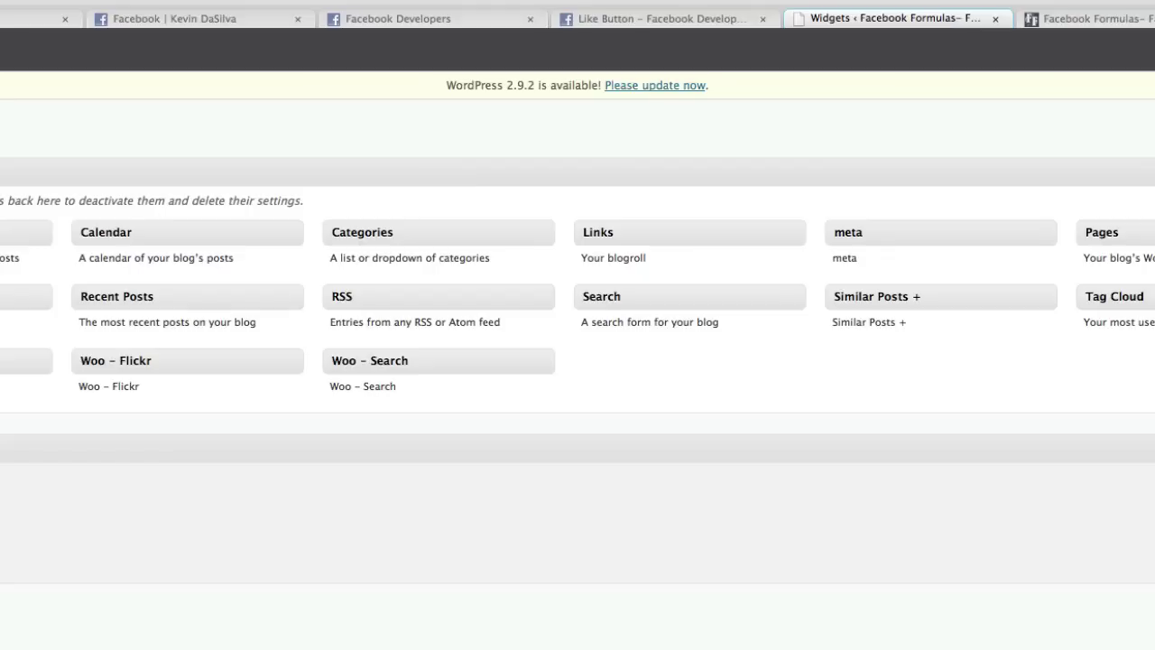
{"action": "left_click", "coordinate": [1064, 20]}
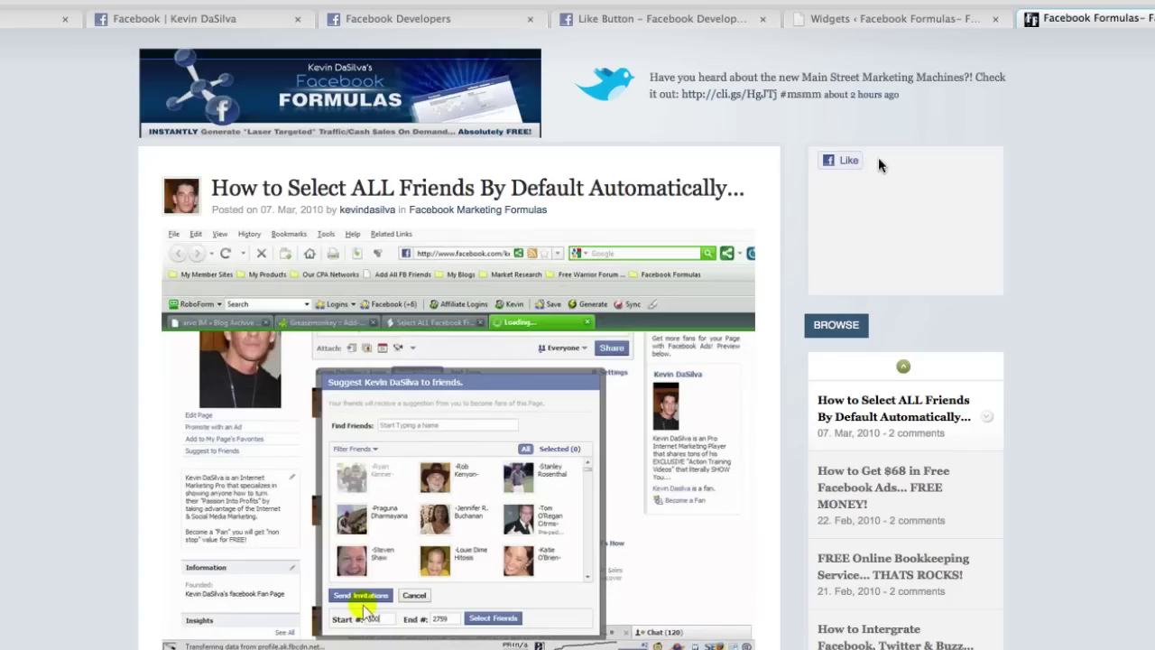
{"action": "scroll", "coordinate": [874, 59], "scroll_direction": "up", "scroll_amount": 1}
{"action": "left_click", "coordinate": [887, 23]}
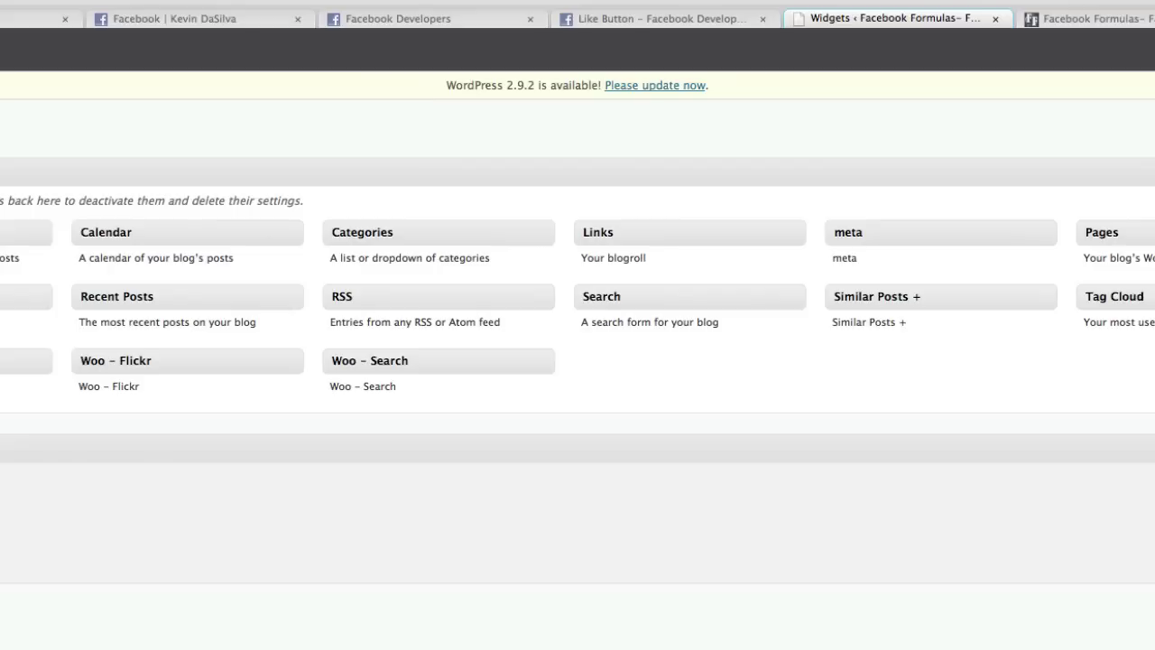
{"action": "key", "text": "ctrl+Tab"}
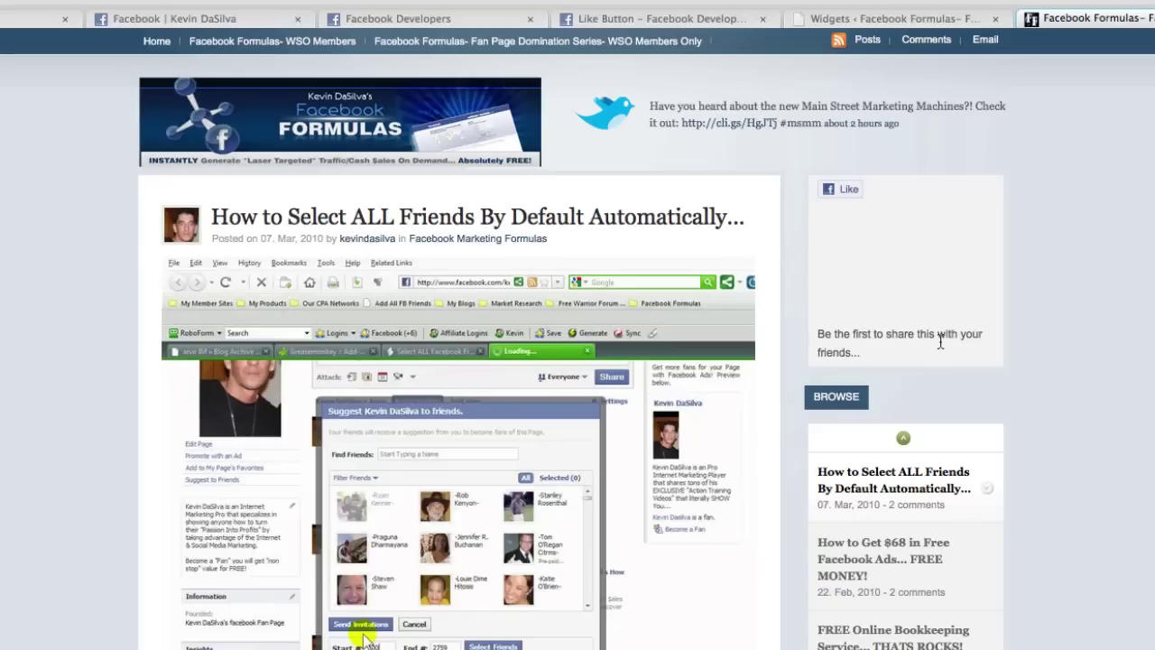
- Title the Like button's sidebar widget "Show your friends what you "Like"..." and reload the blog to check it
{"action": "left_click", "coordinate": [923, 15]}
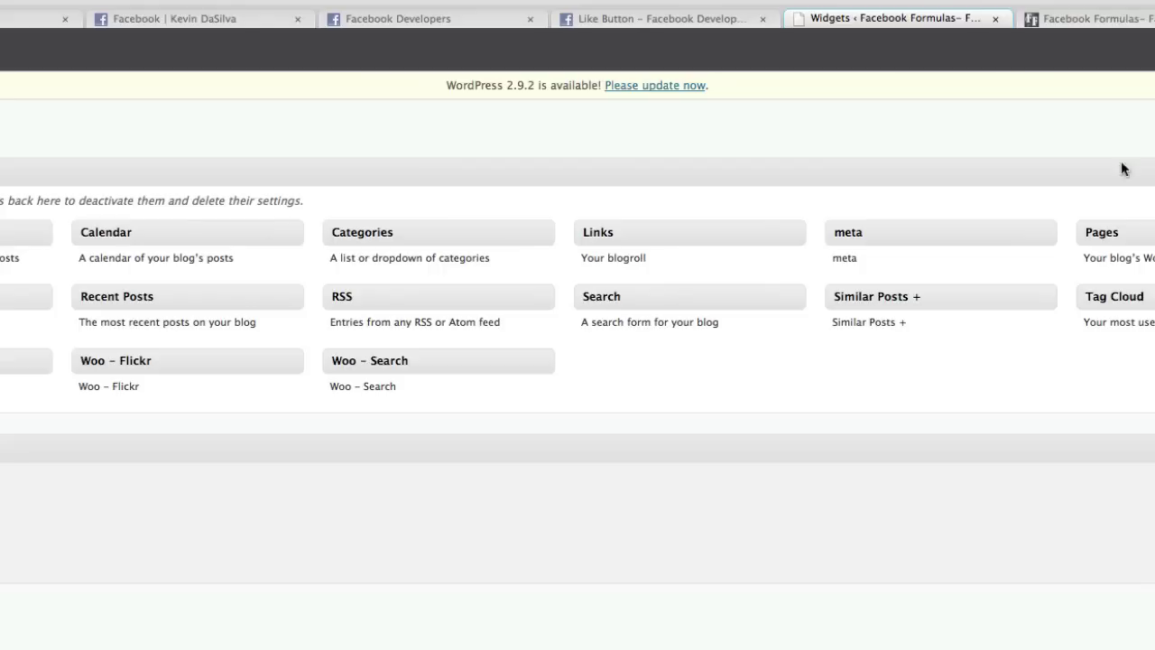
{"action": "left_click", "coordinate": [1092, 18]}
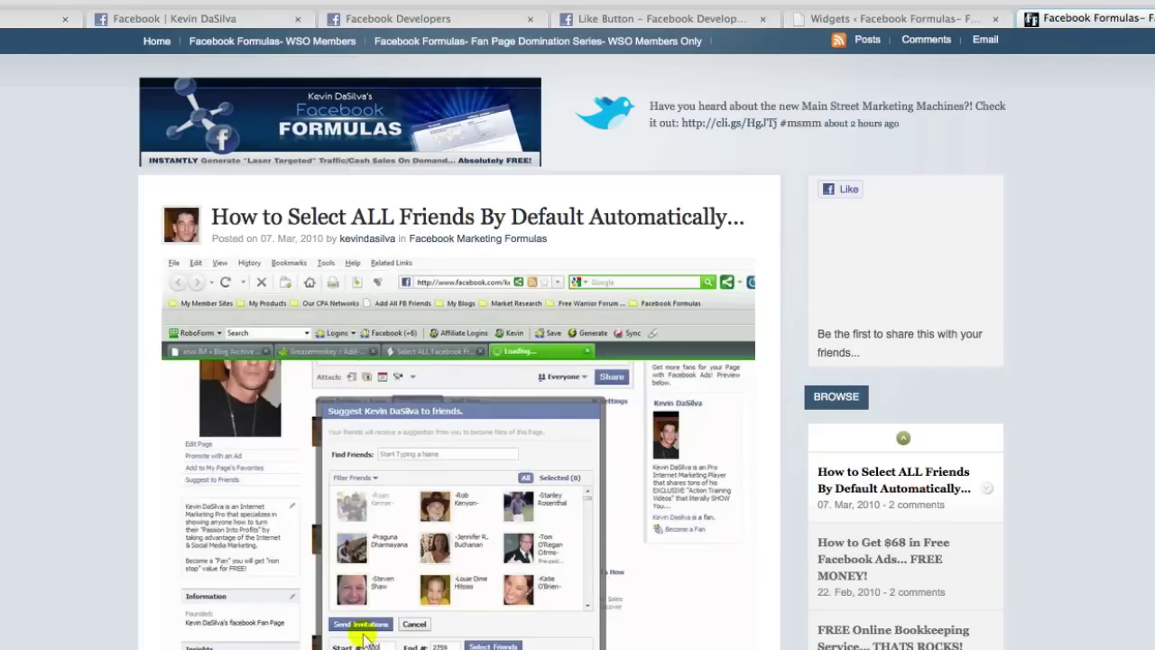
{"action": "key", "text": "super+r"}
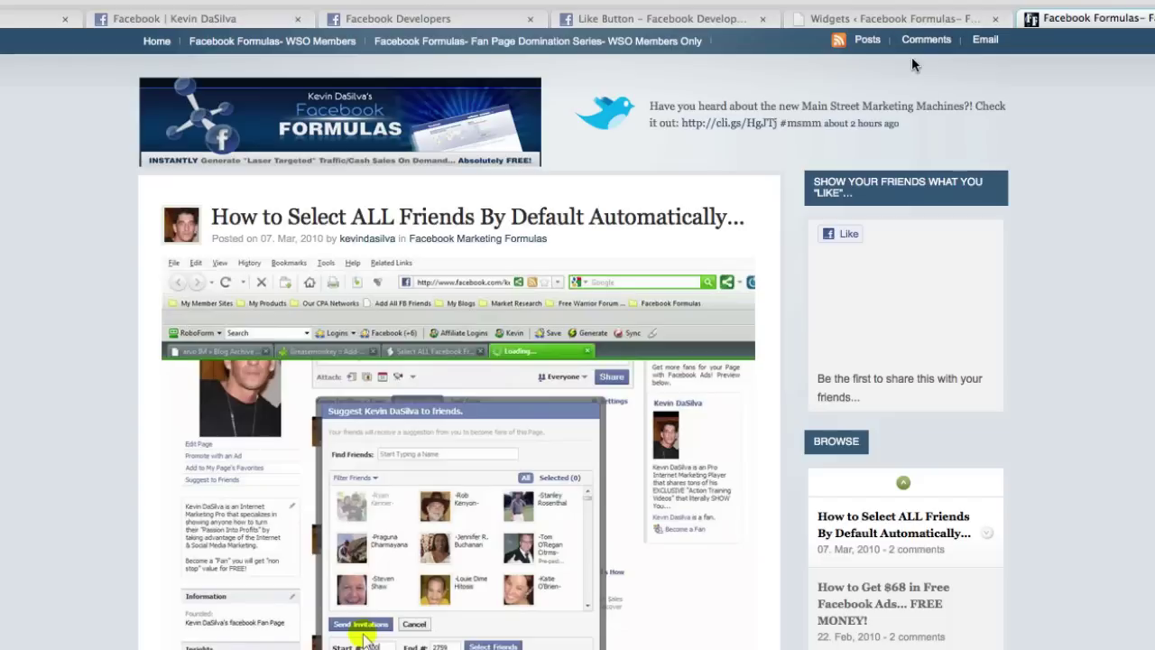
- Return to the Social plugins overview page on Facebook Developers
{"action": "left_click", "coordinate": [621, 22]}
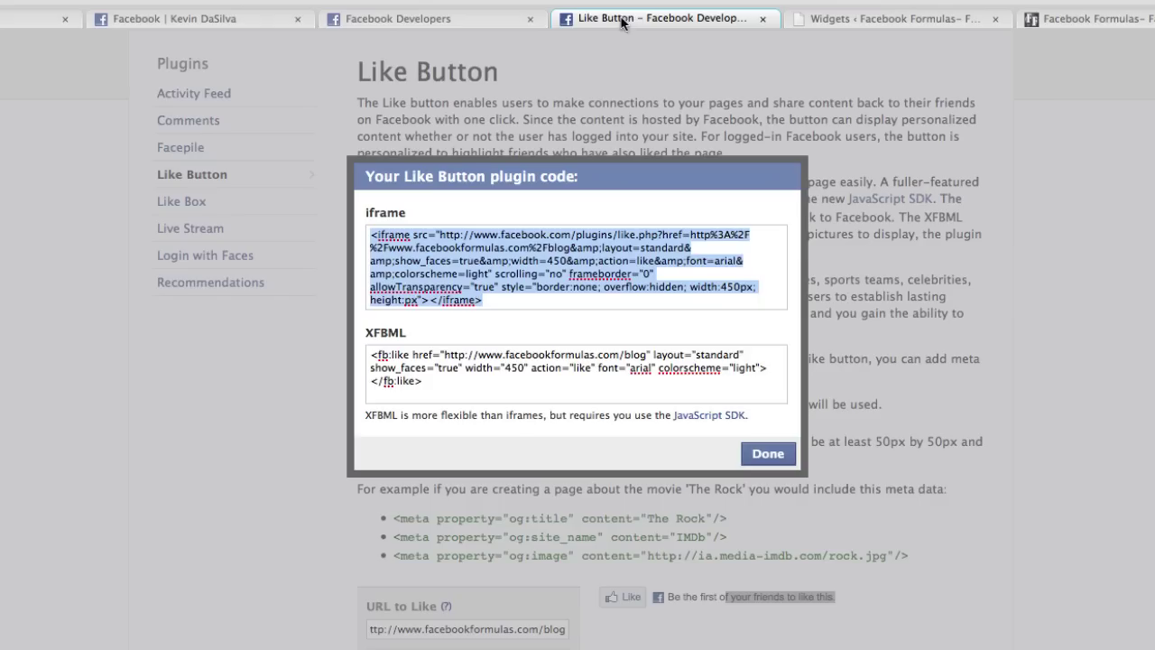
{"action": "left_click", "coordinate": [411, 19]}
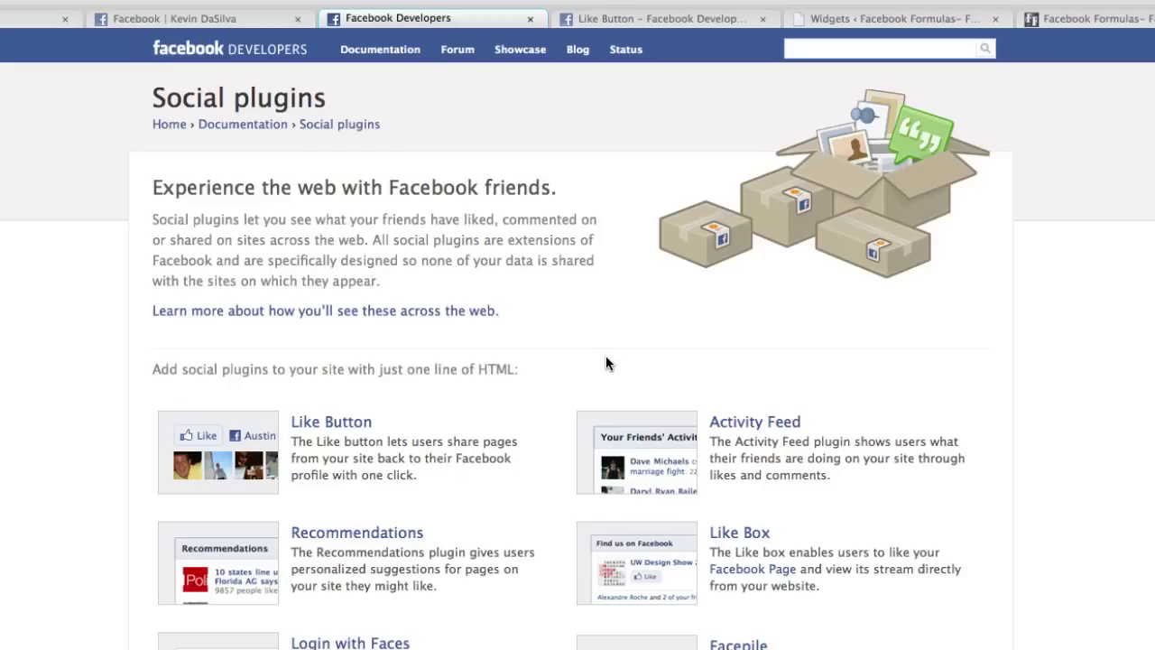